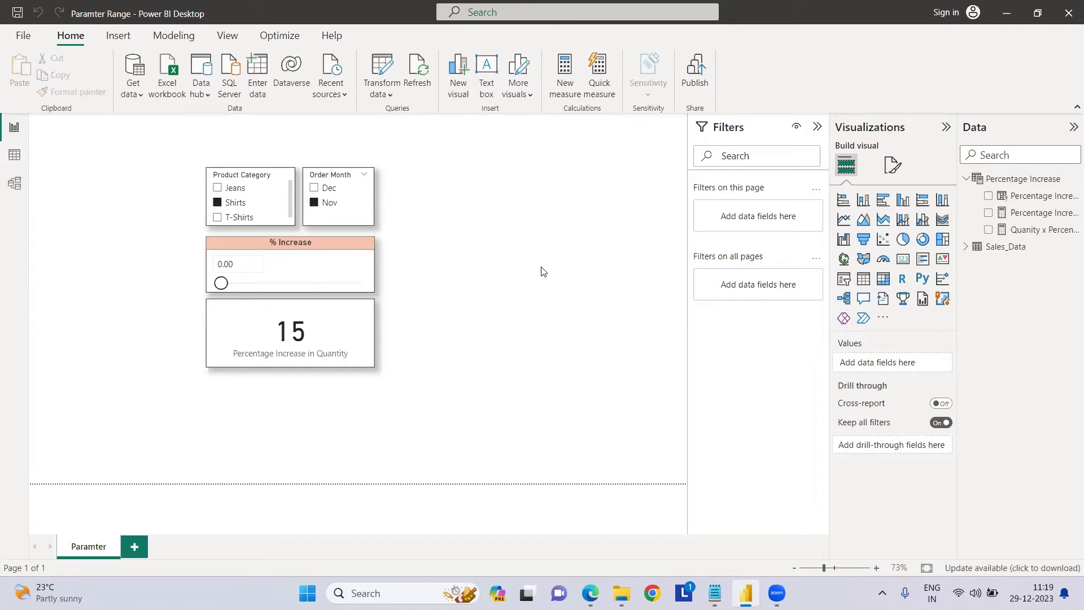
- Raise the % Increase slider to about 0.20 so the quantity card shows 18 instead of 15
click(343, 317)
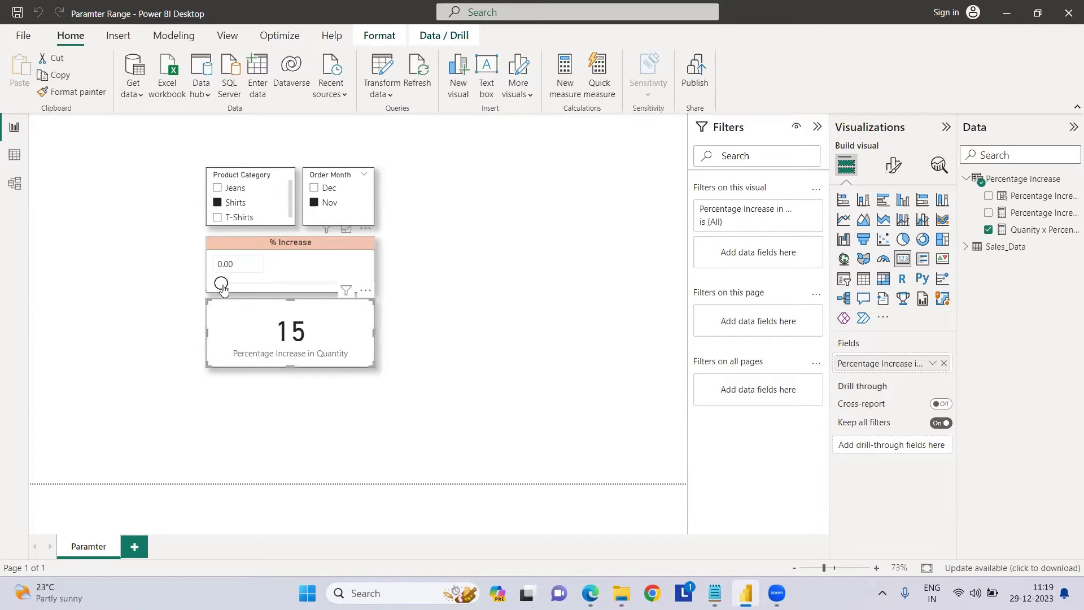
drag(223, 288, 250, 288)
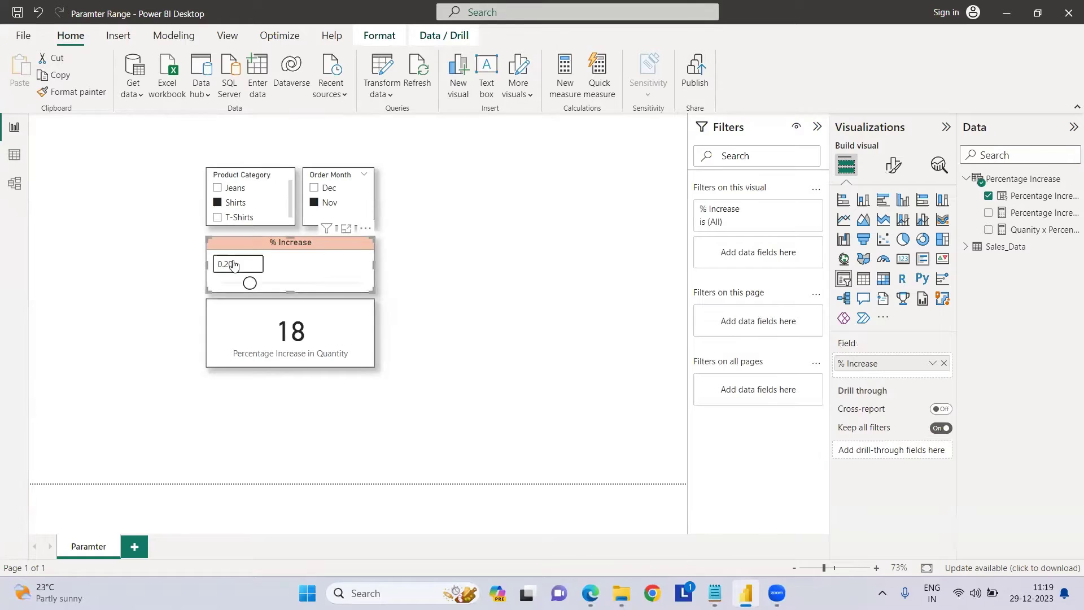
click(17, 155)
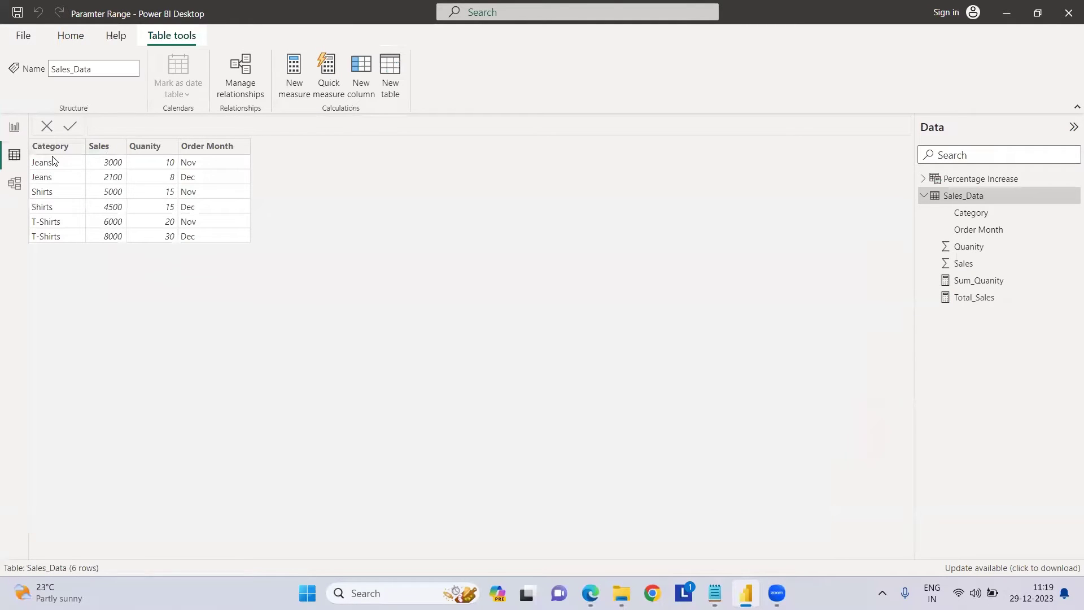
click(52, 149)
click(119, 147)
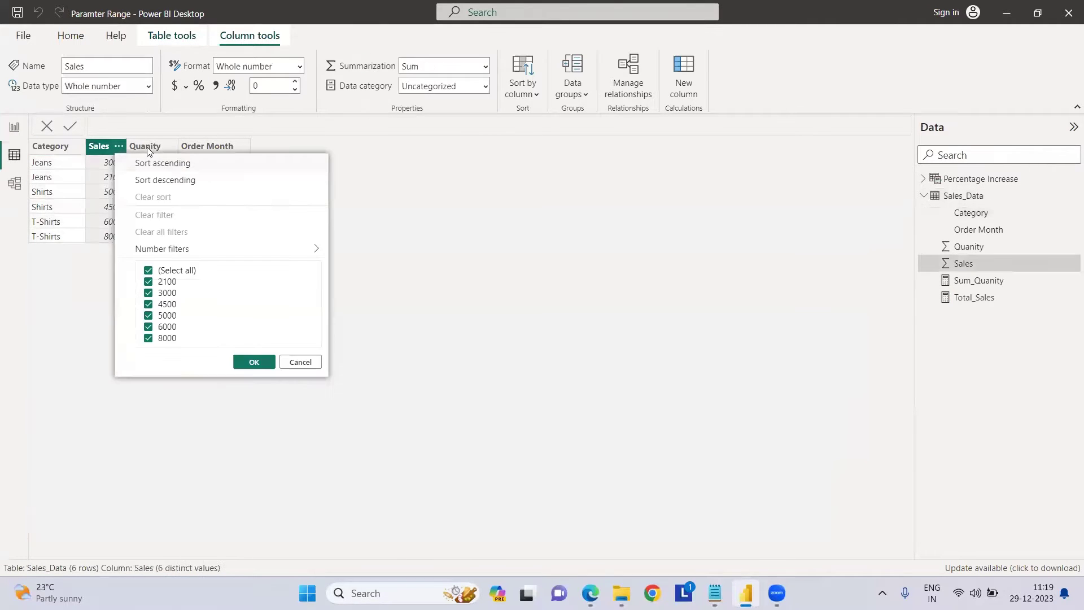
click(151, 147)
click(223, 148)
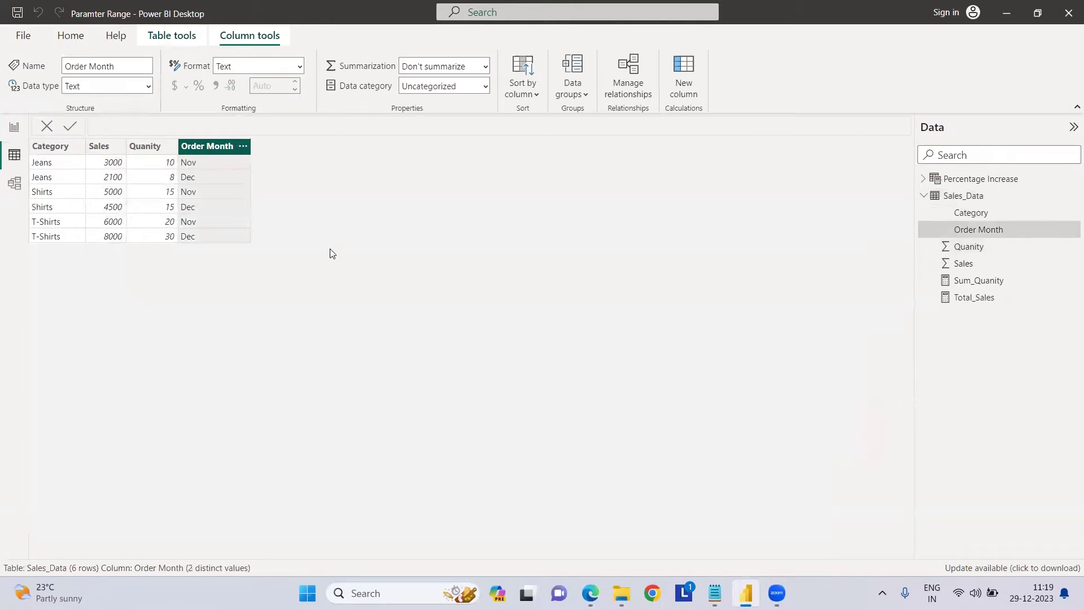
click(14, 133)
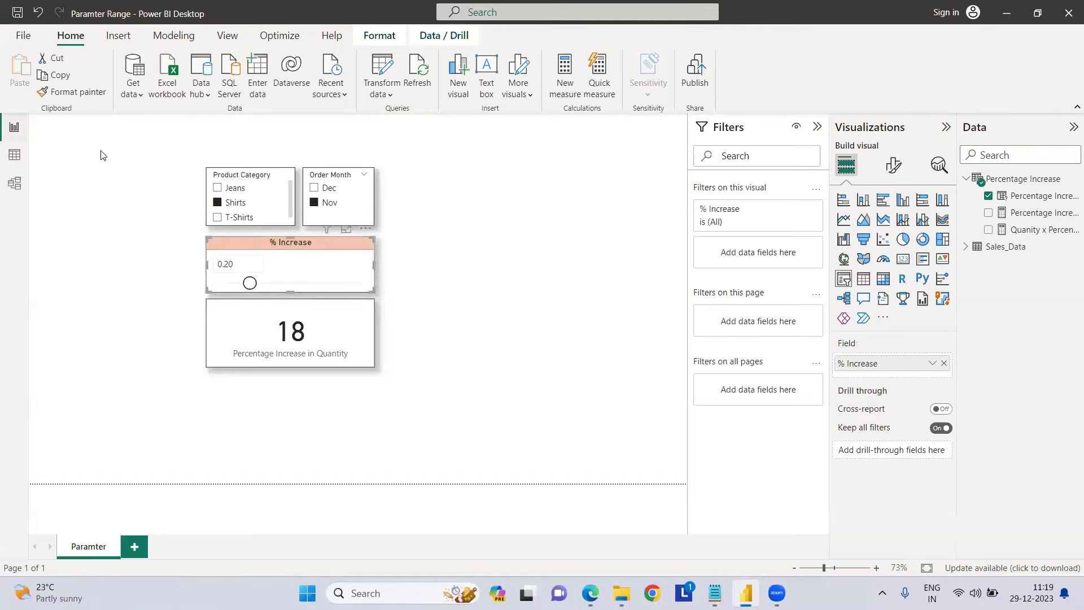
- Add a blank Page 1 and start a new numeric range parameter
click(446, 259)
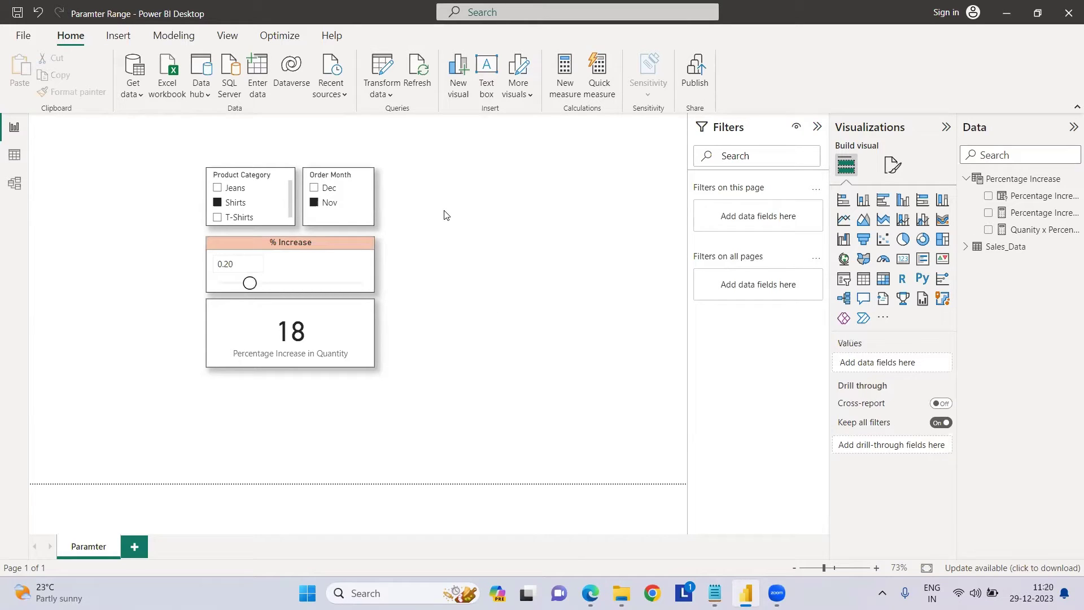
click(135, 555)
click(174, 36)
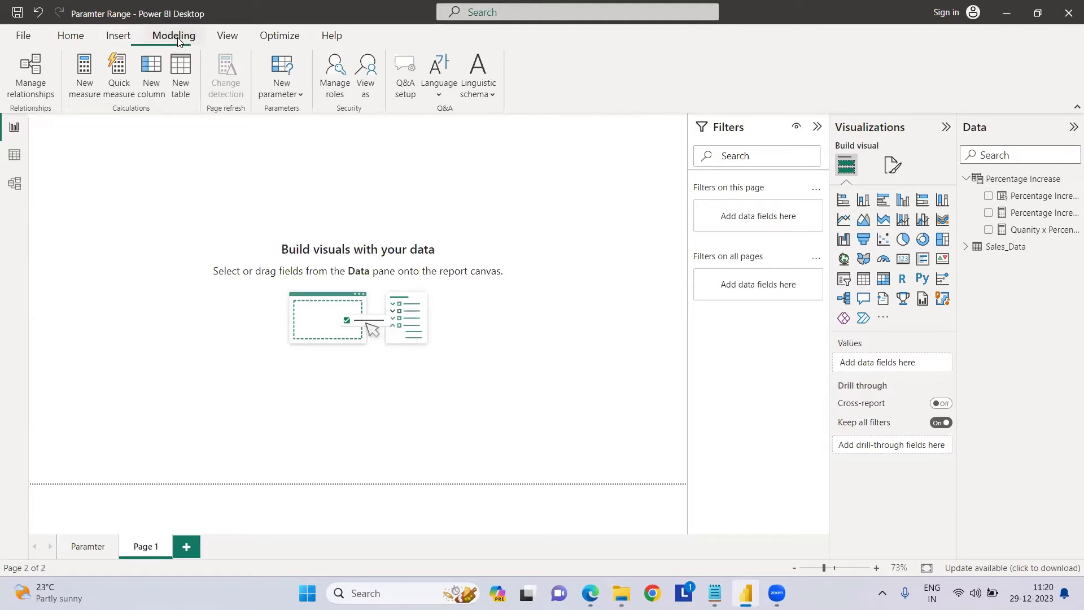
click(286, 95)
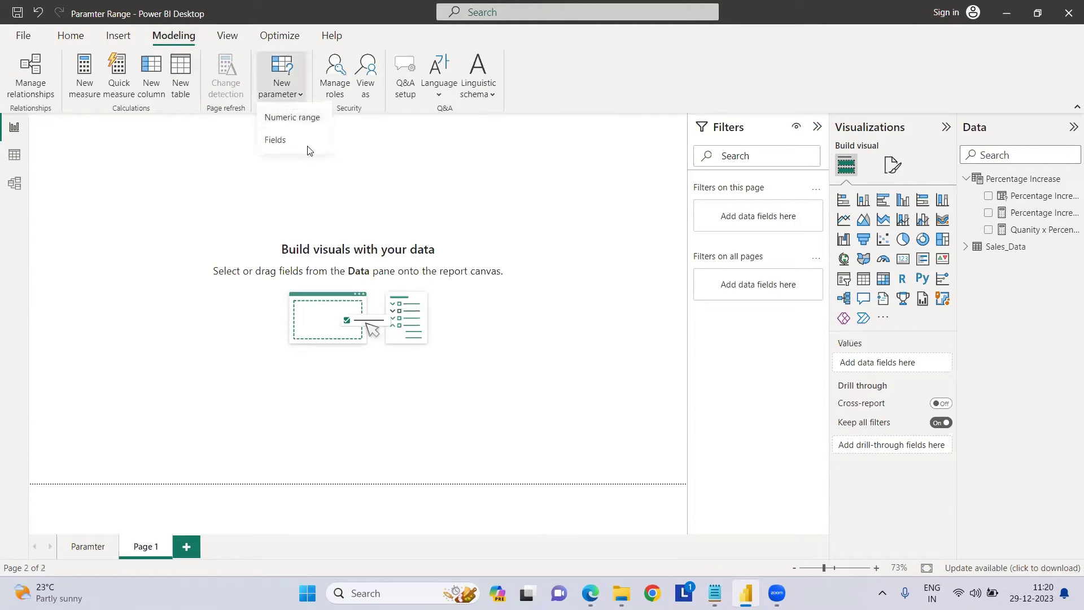
click(305, 119)
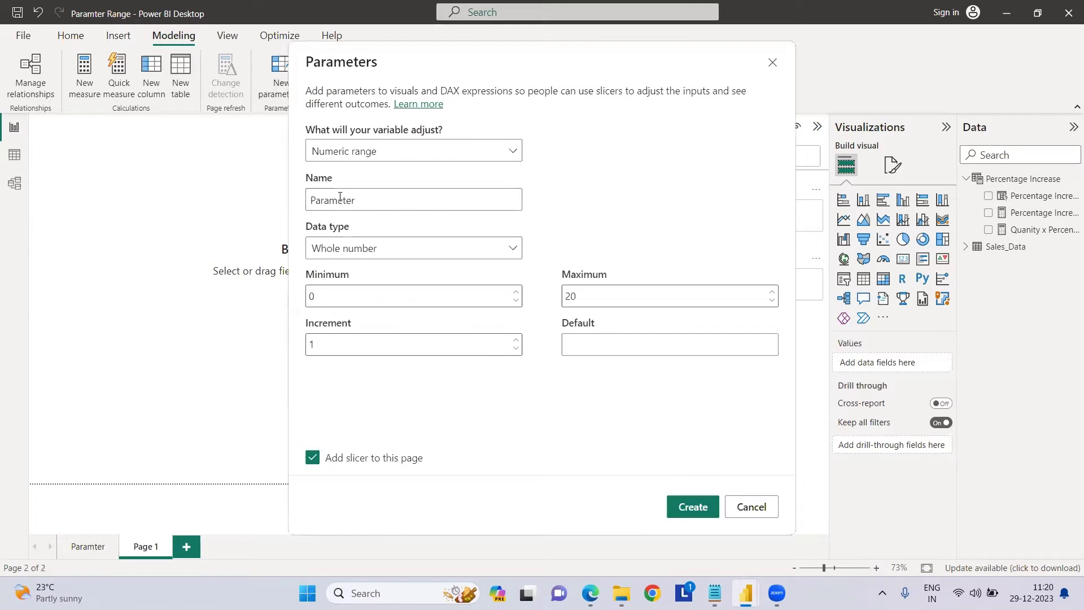
- Name the parameter 'Increase in Percentage', decimal number, maximum 1, increment 0.01
drag(366, 200, 296, 203)
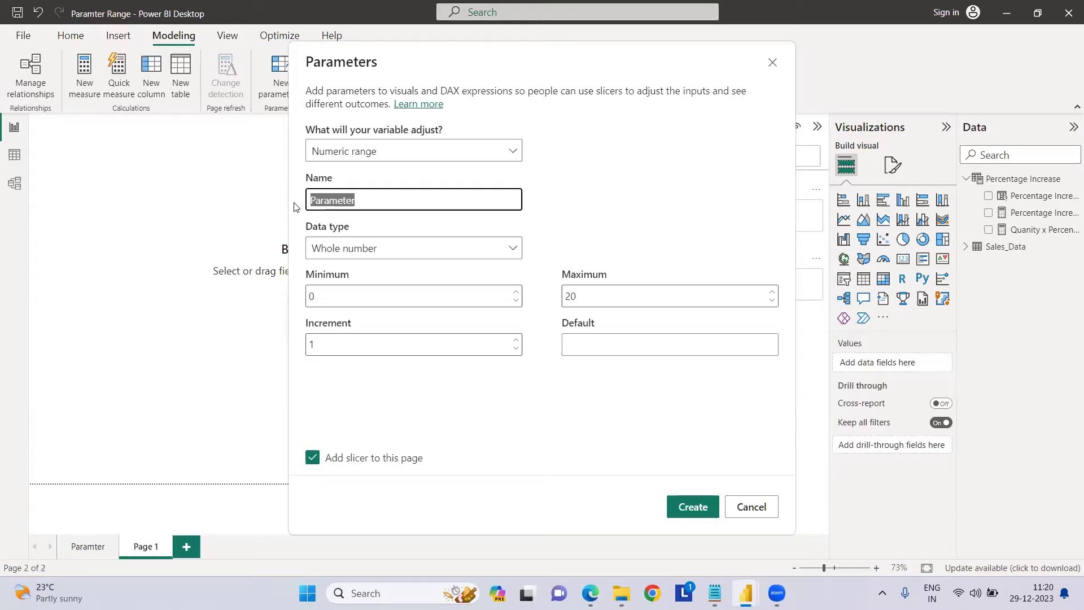
key(BackSpace)
text(Increase in Percentage)
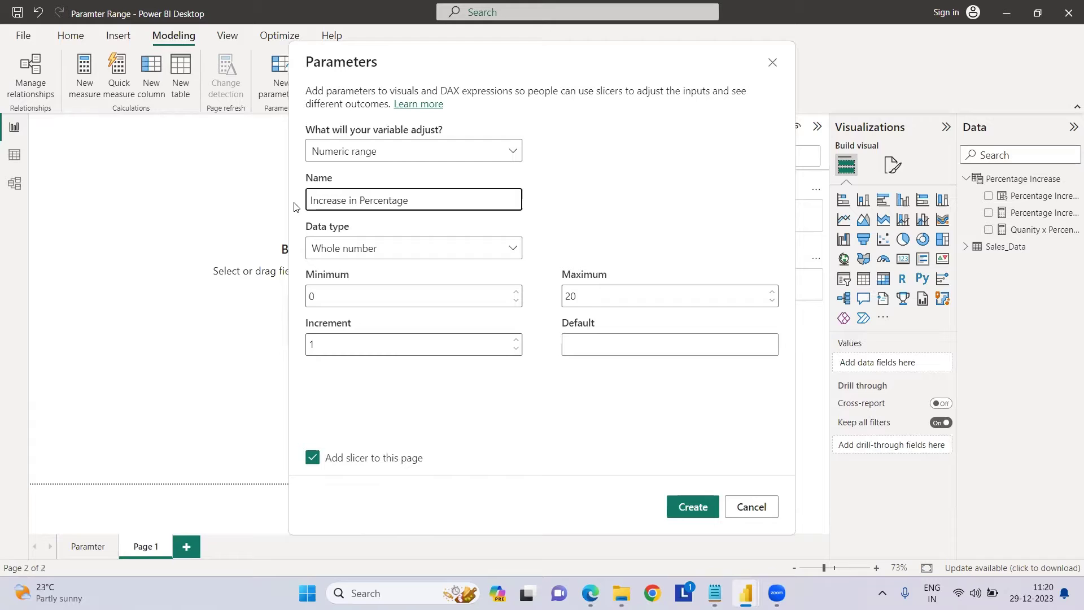
click(376, 253)
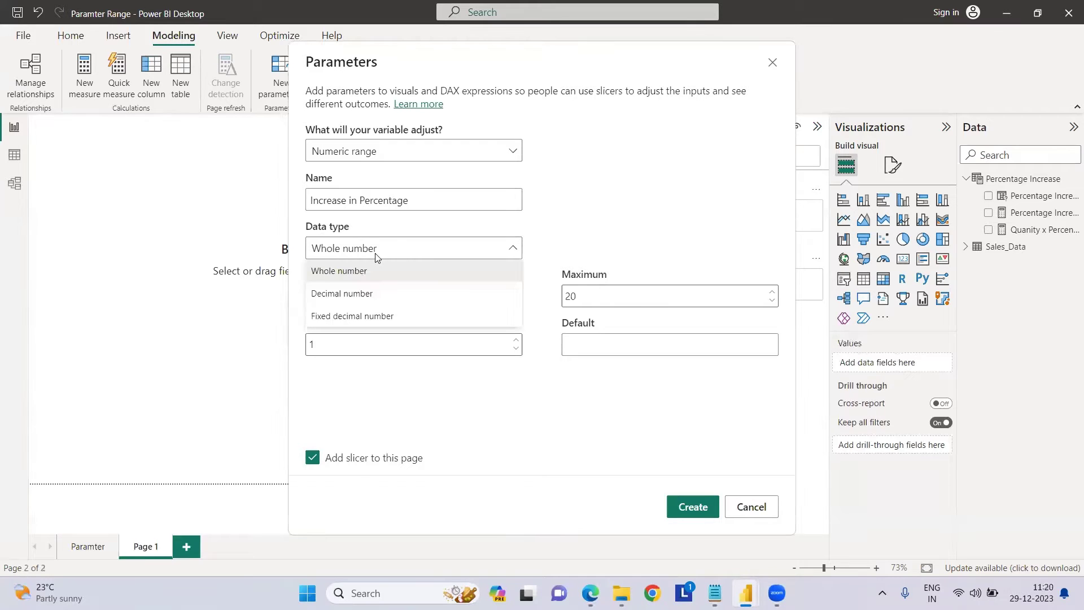
click(365, 293)
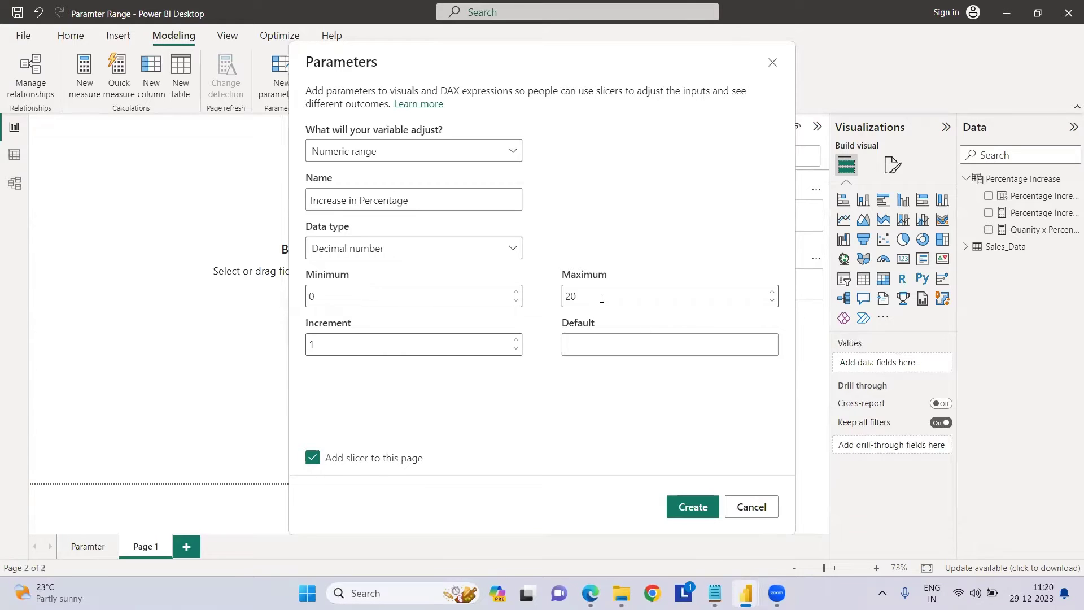
drag(577, 296, 552, 298)
text(1)
key(BackSpace)
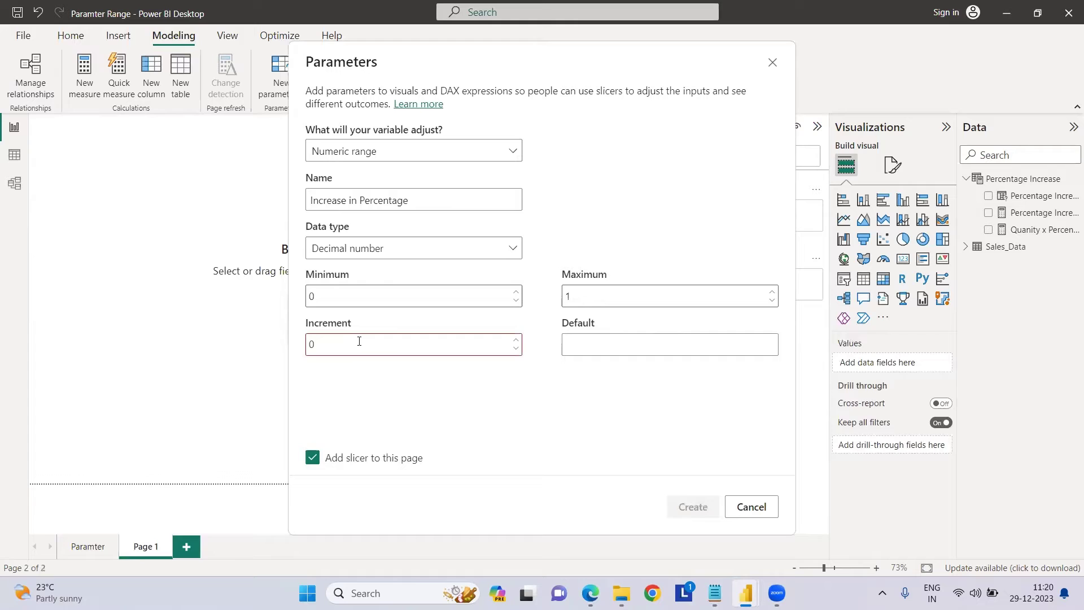
text(0.01)
click(575, 346)
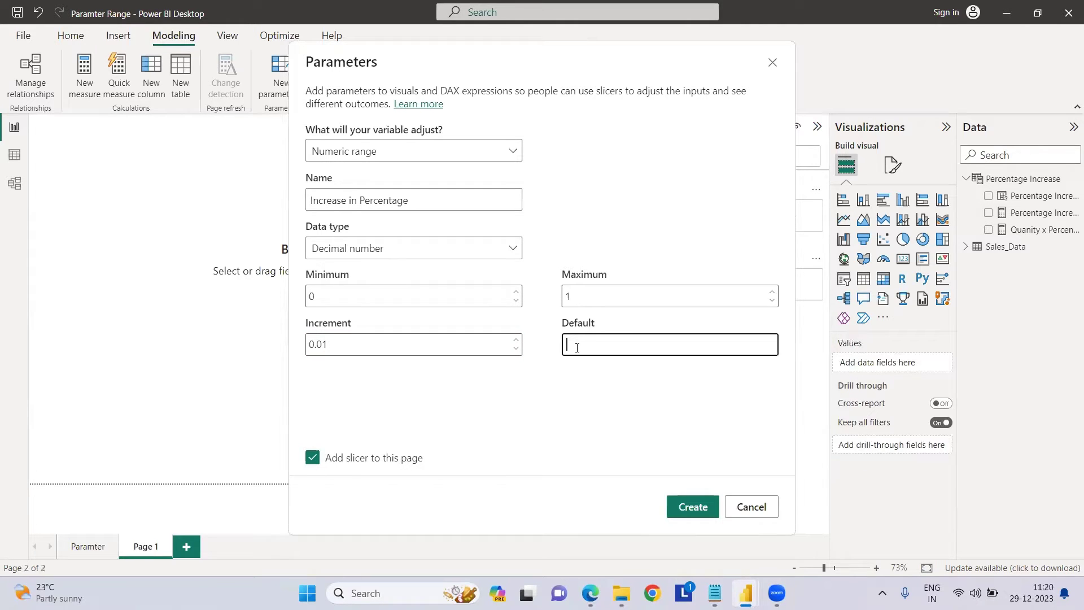
text(0.01)
- Create the Increase in Percentage slider, place and shorten it, and set it to 0.41
click(679, 507)
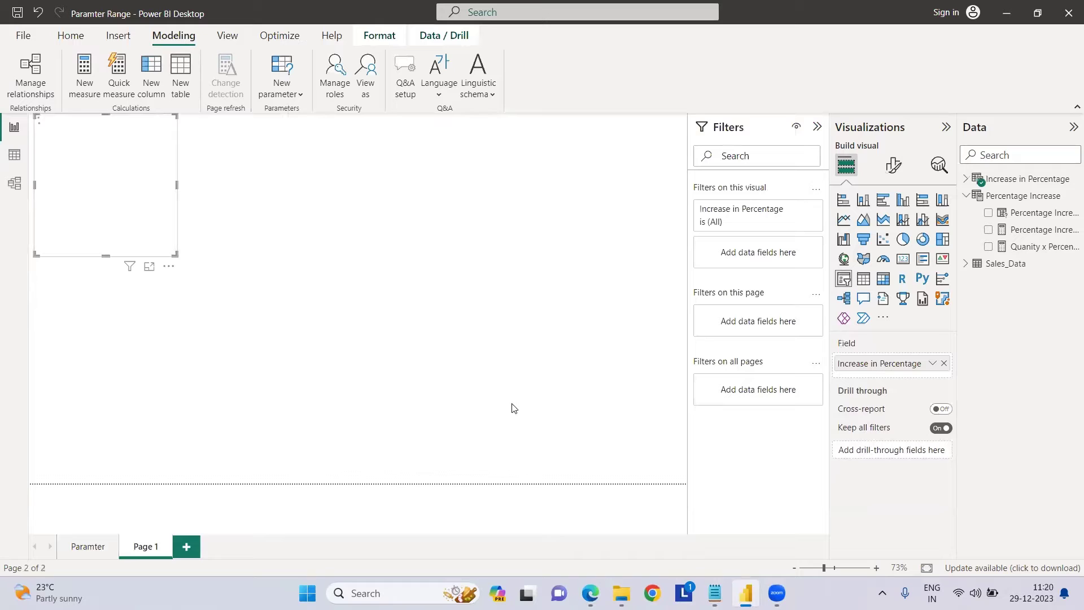
drag(127, 126, 338, 204)
drag(310, 332, 313, 249)
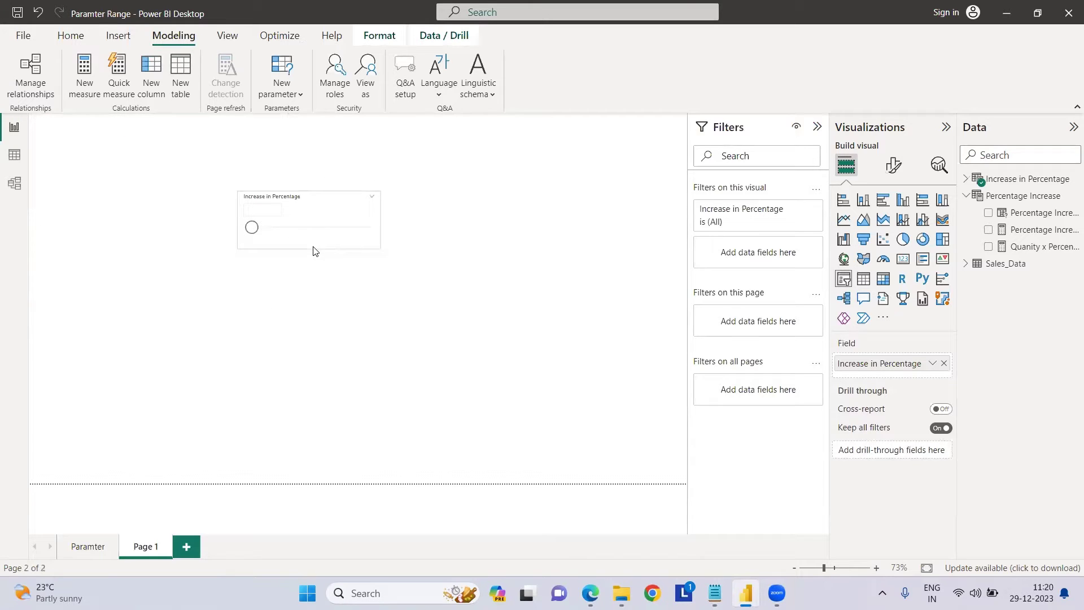
drag(251, 228, 301, 231)
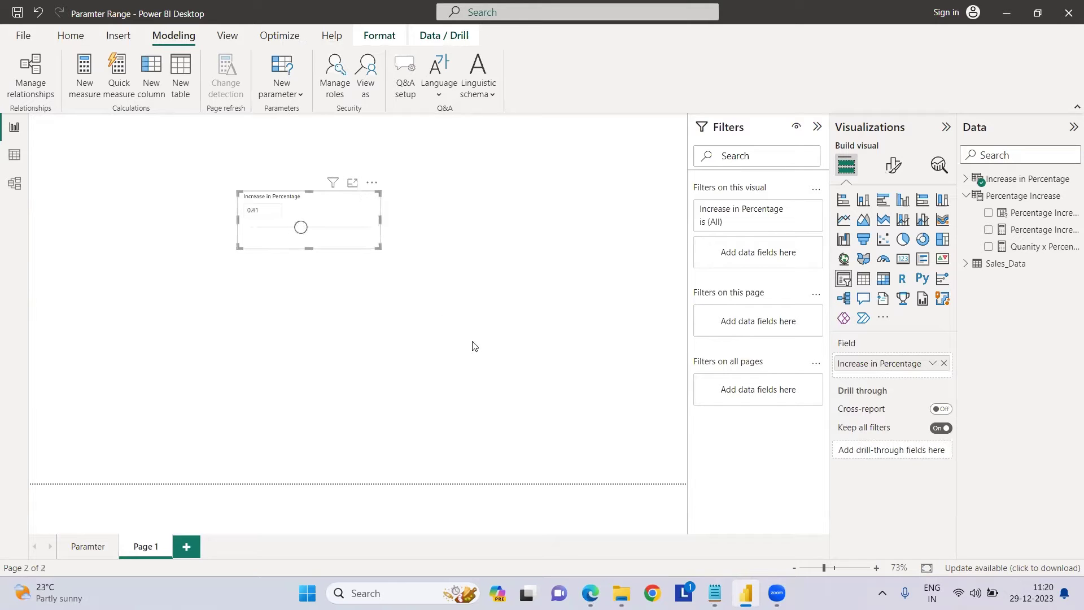
click(427, 314)
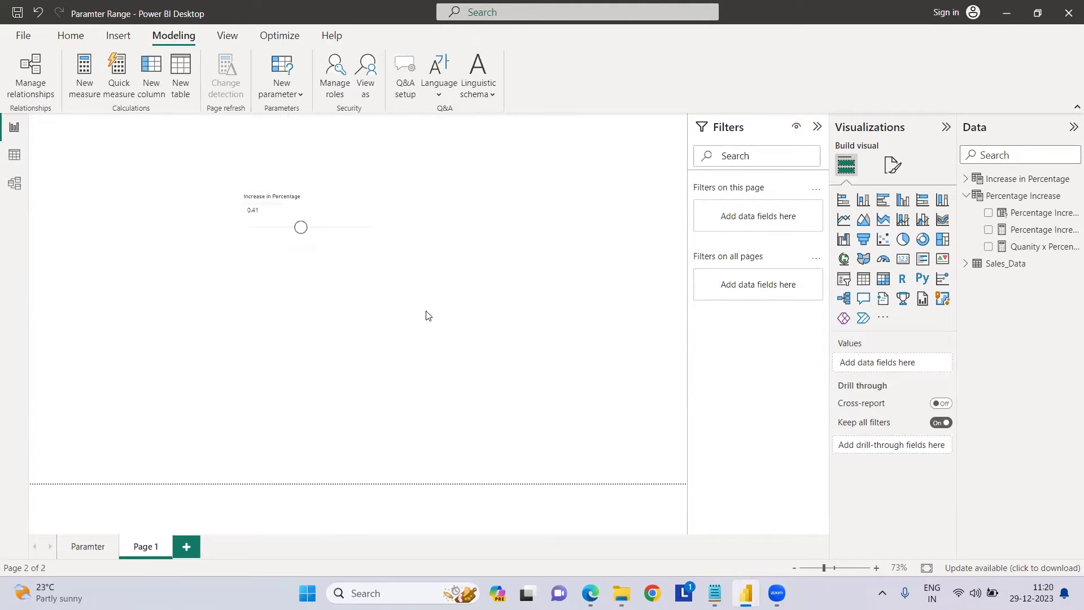
- Inspect the Quanity x Percentage Increase Value formula in the Sales_Data table
click(340, 204)
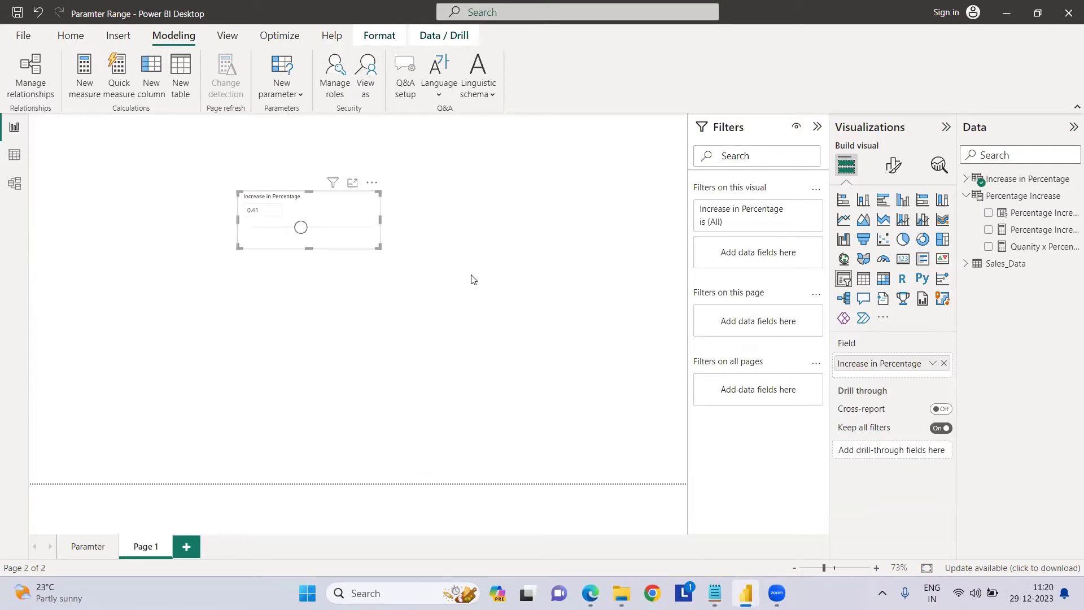
click(966, 264)
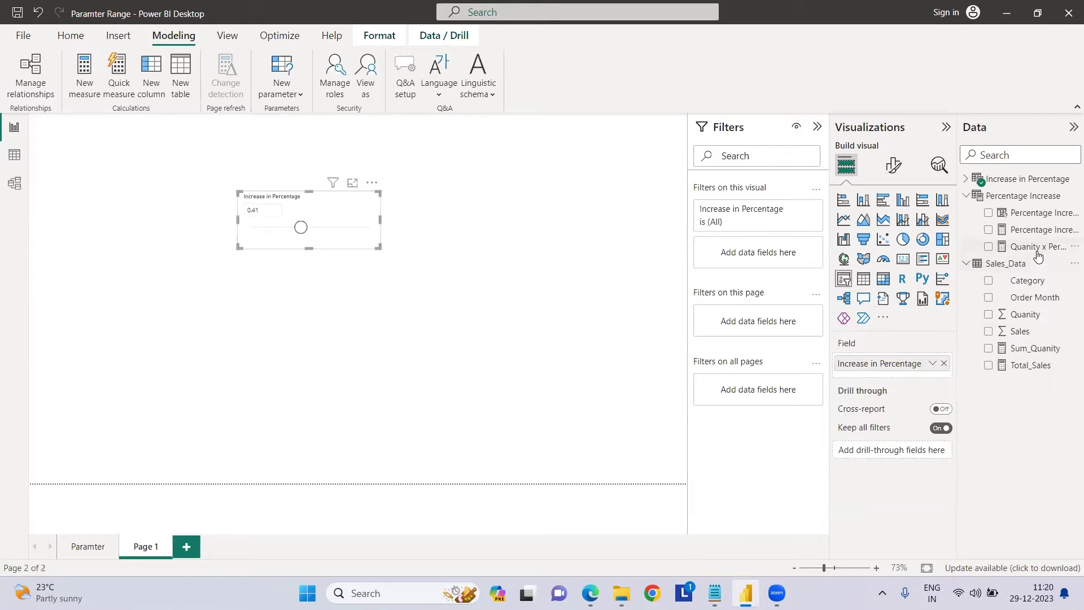
click(1038, 249)
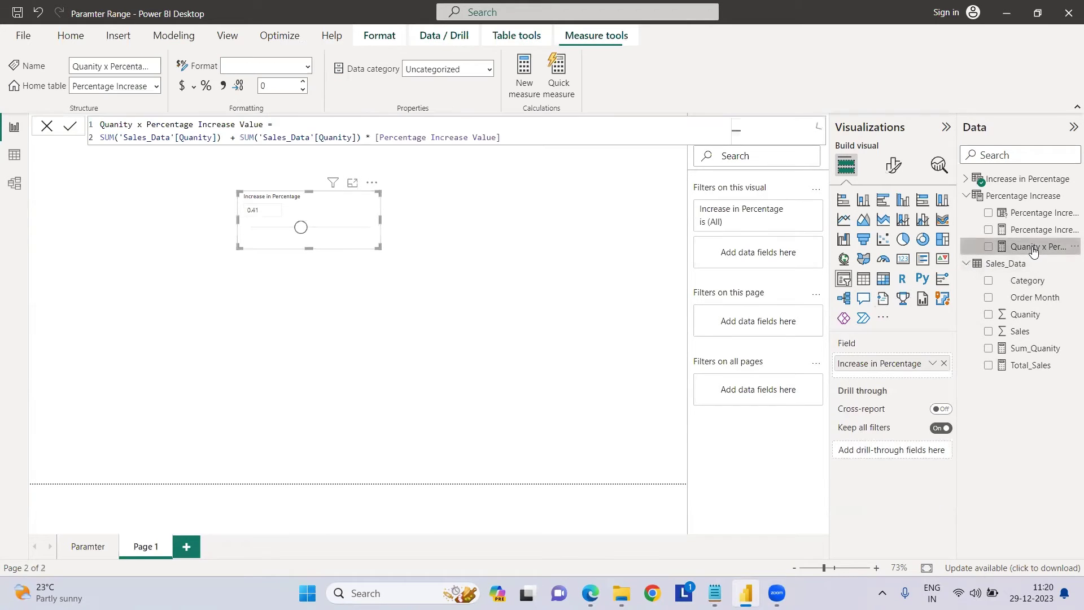
click(341, 341)
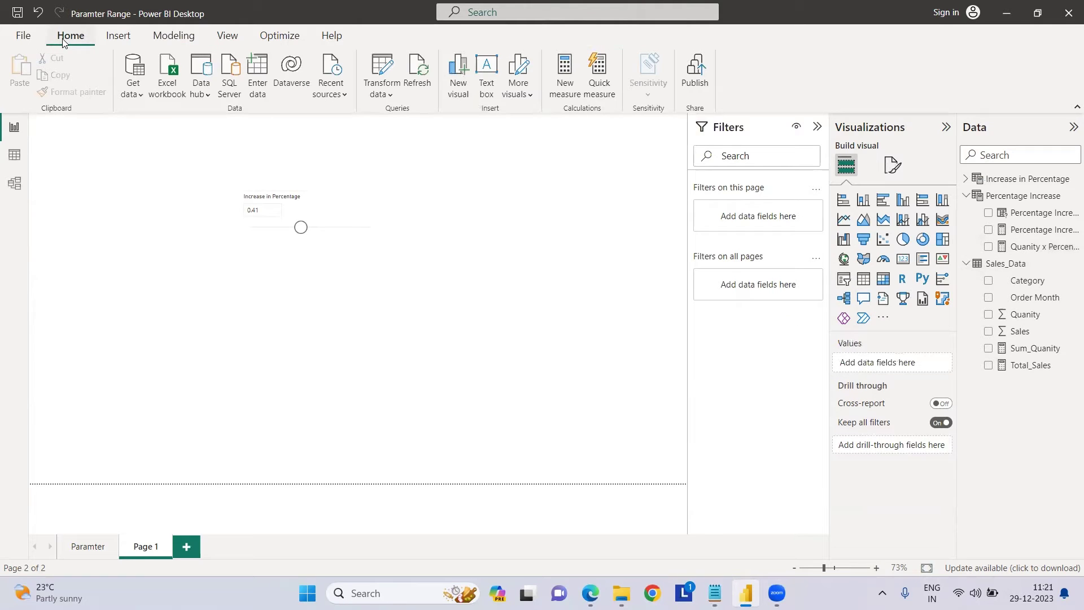
- Start a quick measure using the Multiplication calculation
click(599, 85)
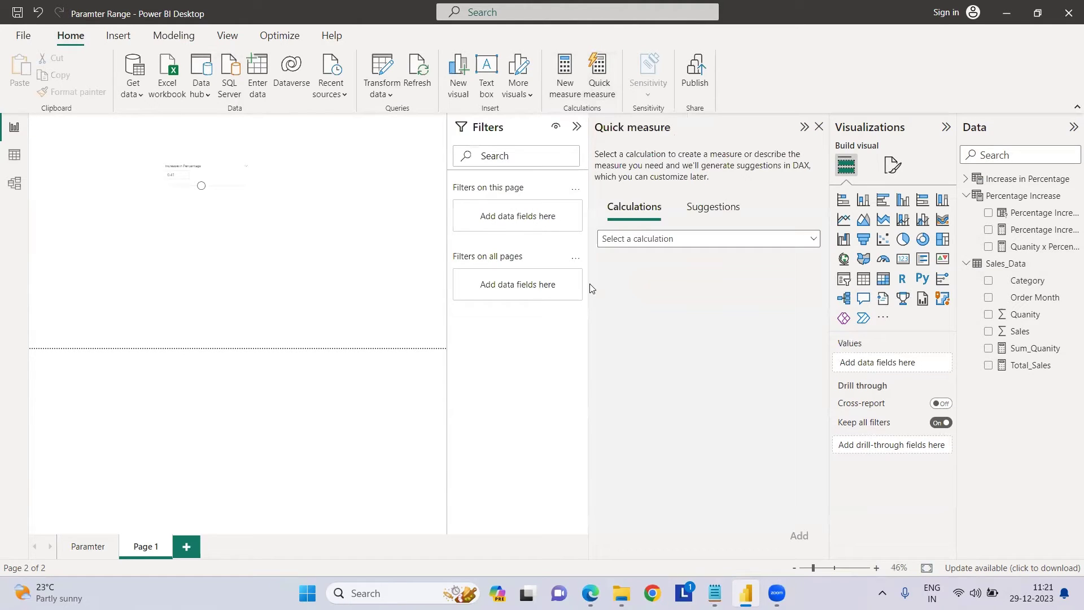
click(666, 239)
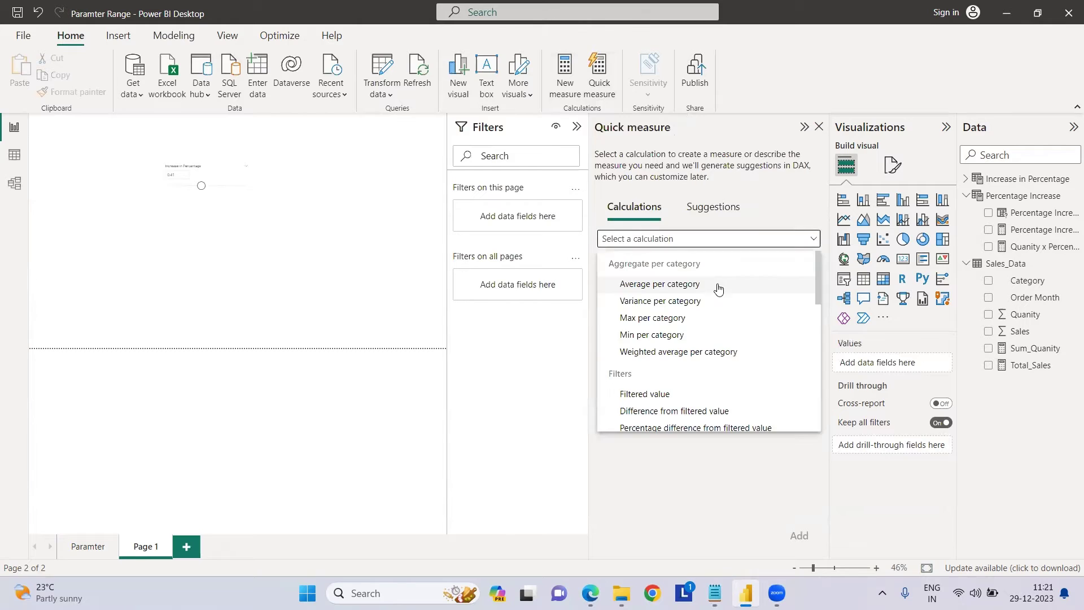
scroll(675, 376, down, 3)
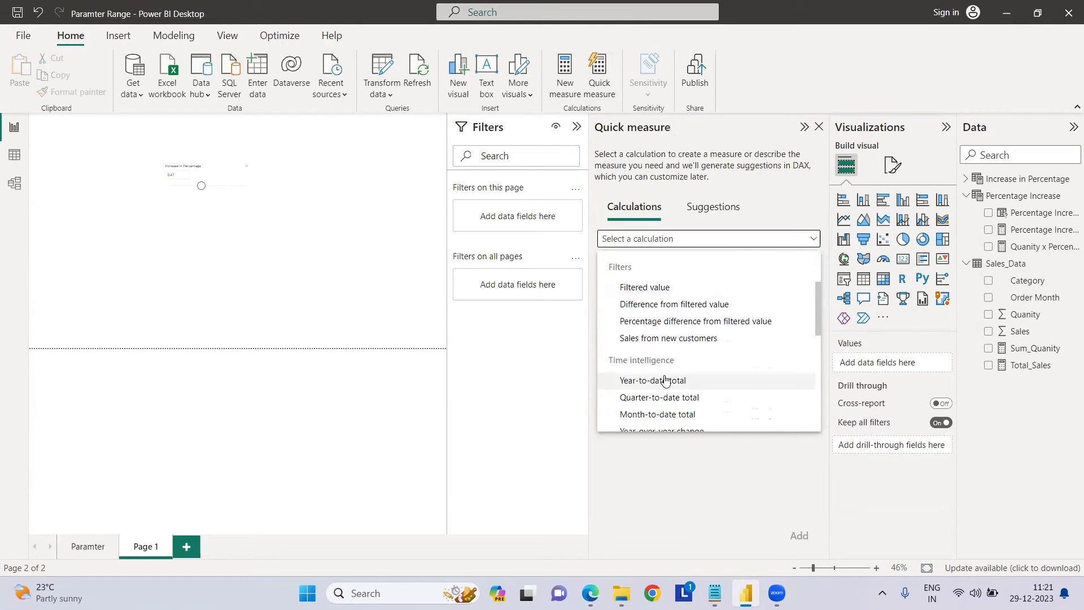
scroll(666, 379, down, 4)
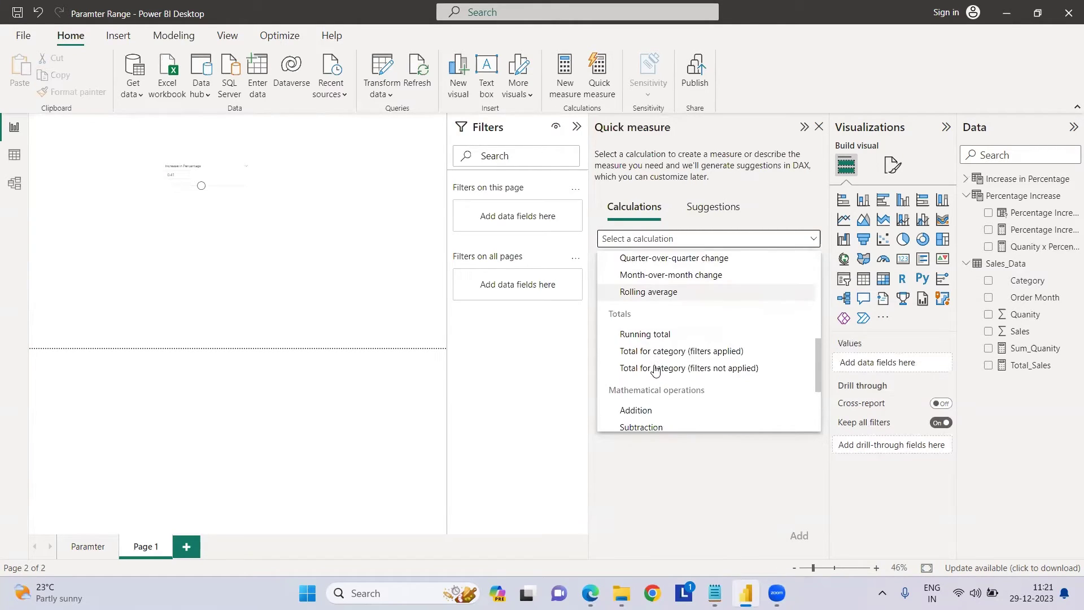
scroll(667, 328, down, 2)
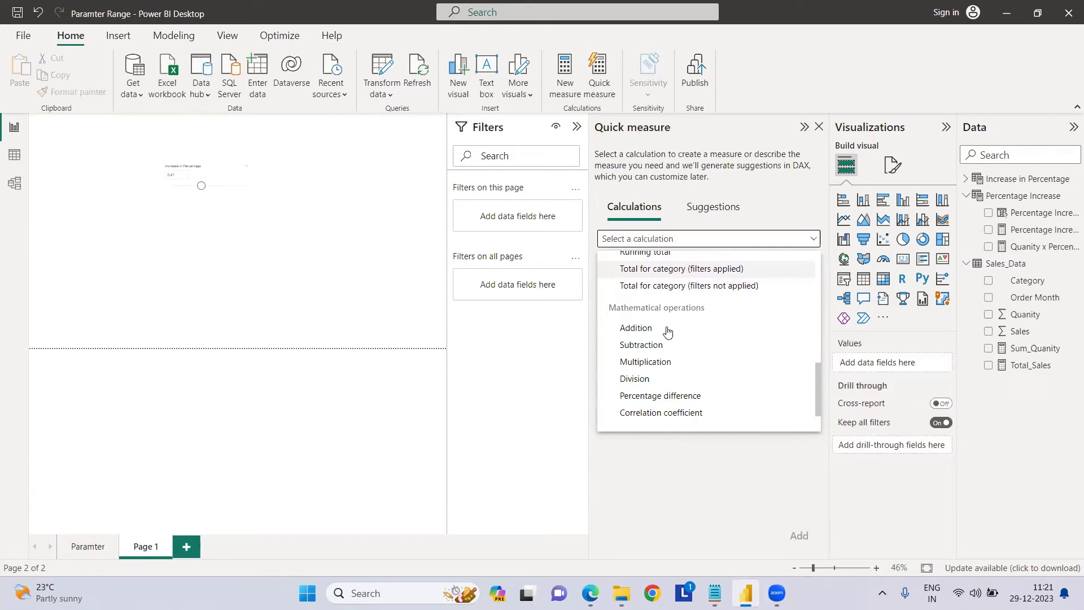
click(650, 366)
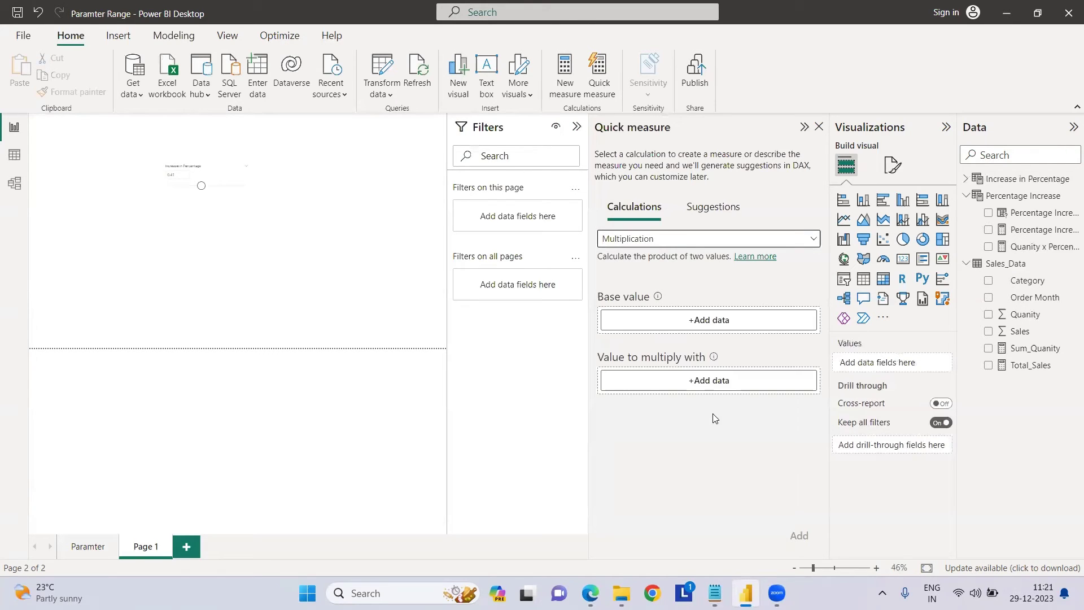
- Multiply Sales_Data Quanity by Increase in Percentage Value and add the measure
click(703, 322)
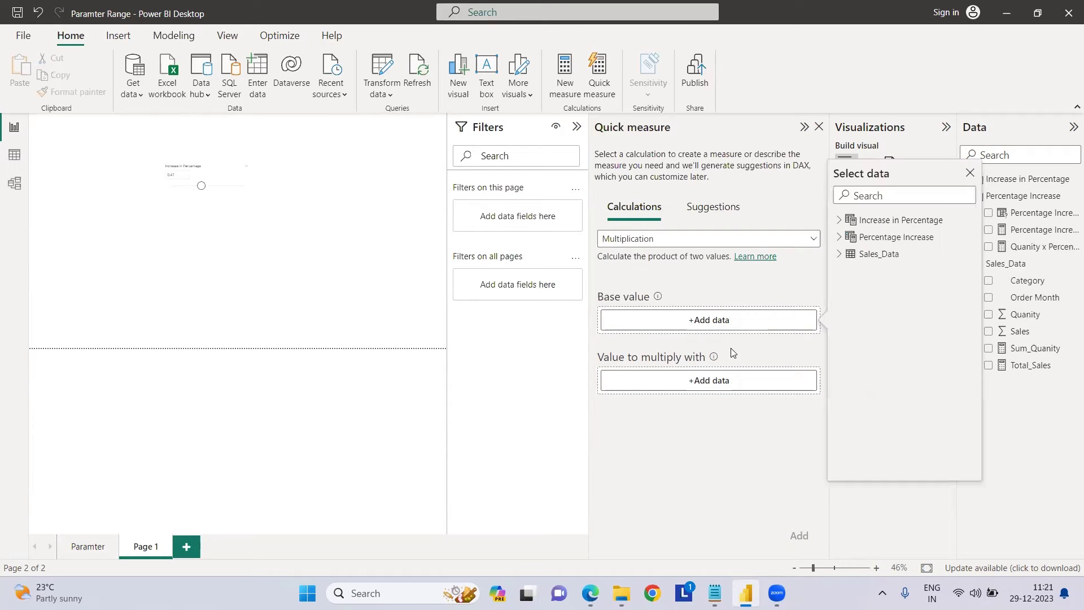
click(842, 255)
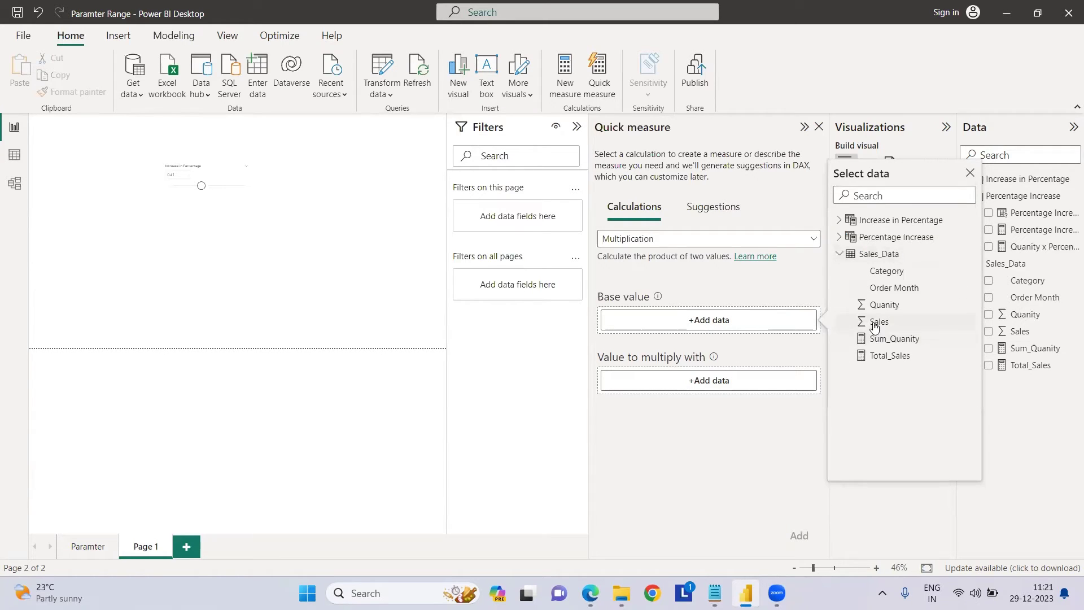
click(881, 305)
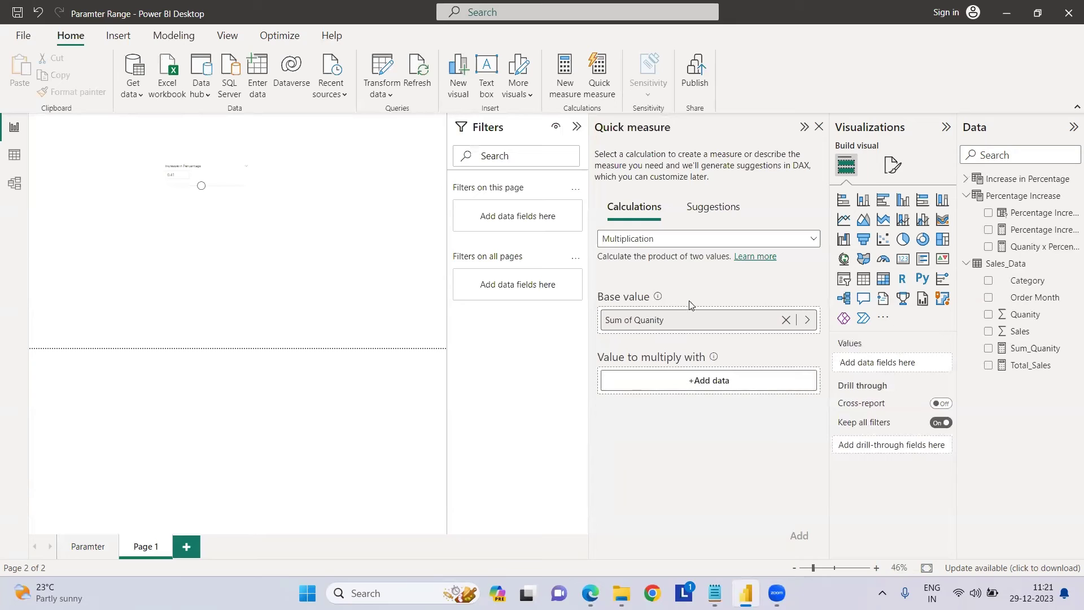
click(725, 378)
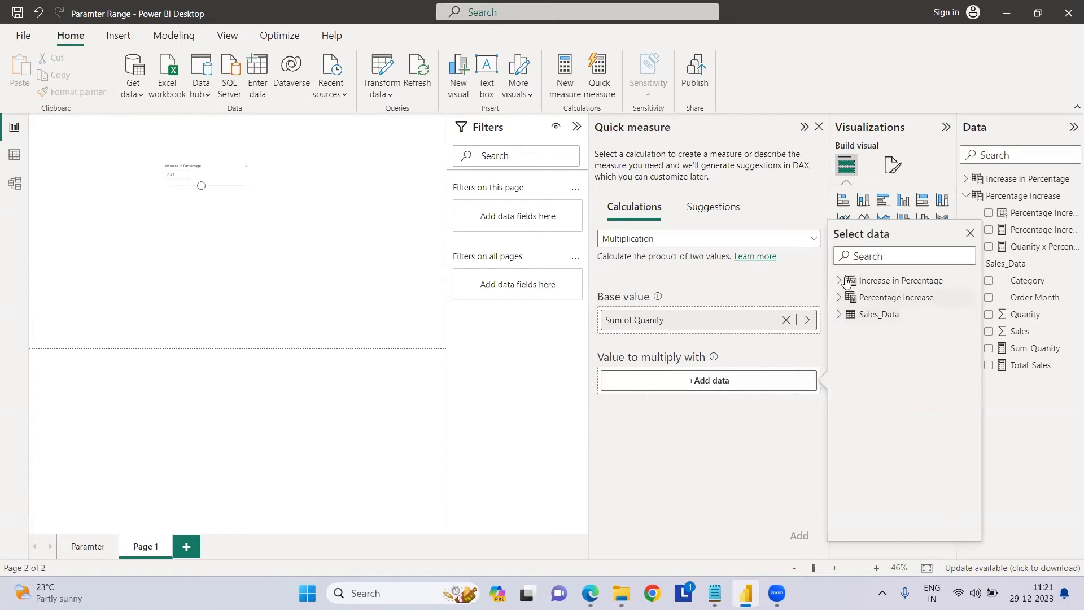
click(844, 282)
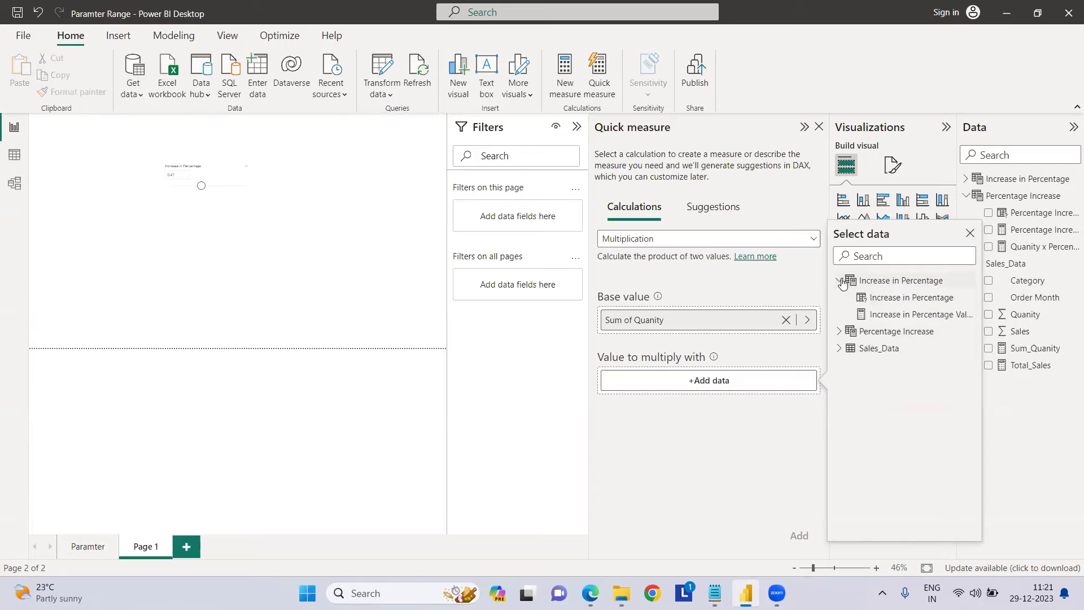
click(894, 314)
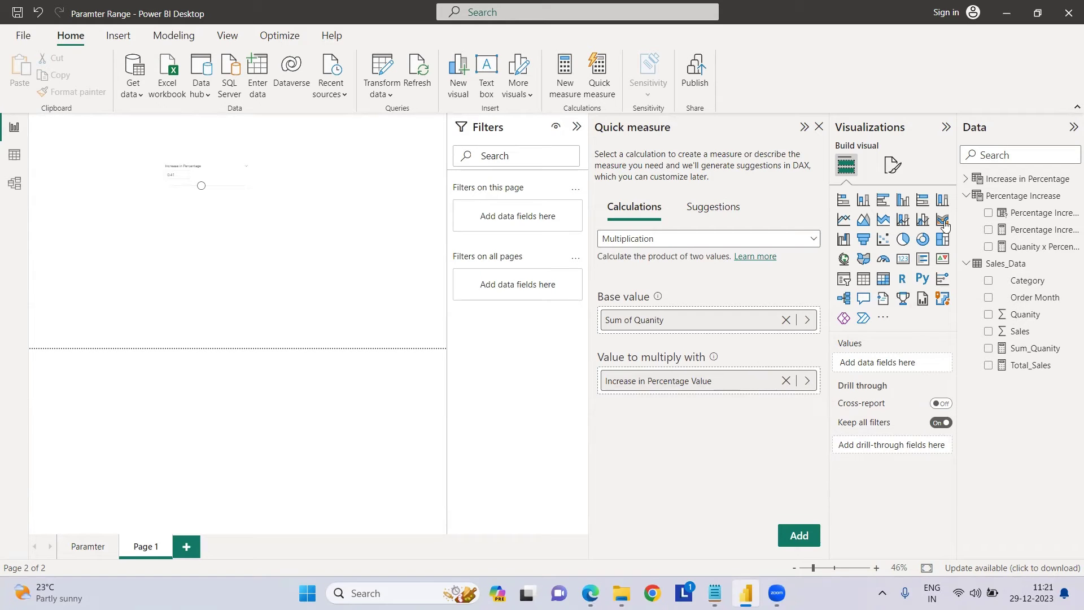
click(966, 180)
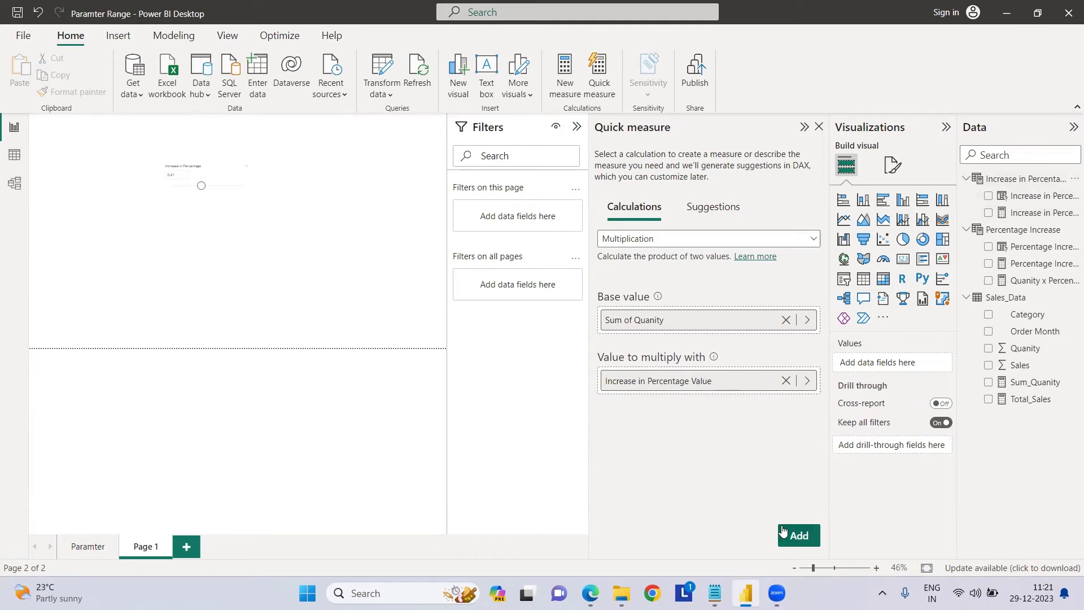
click(805, 533)
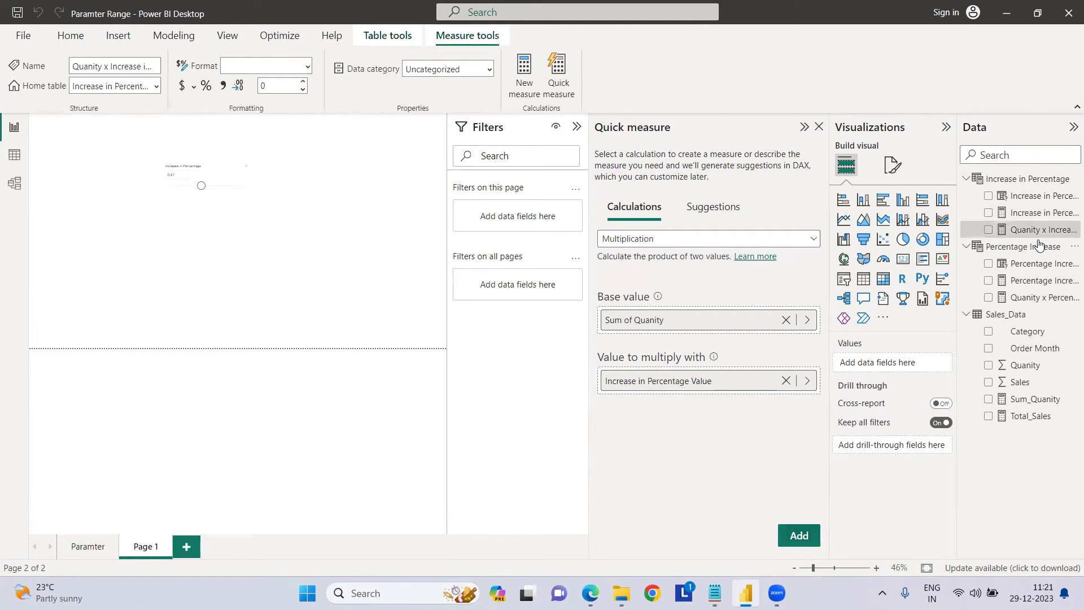
click(1034, 233)
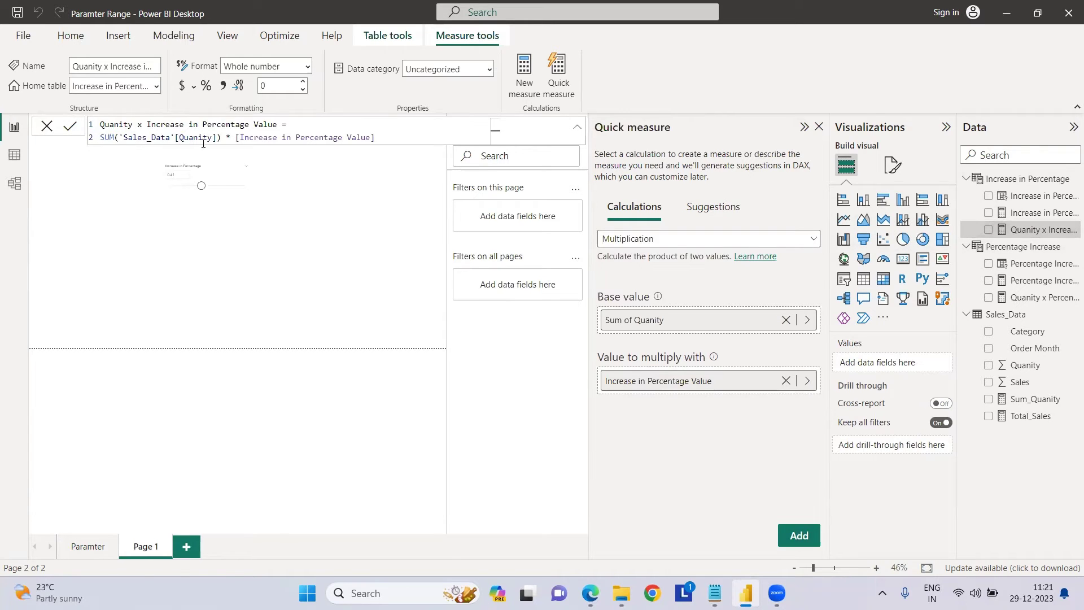
- Append + SUM('Sales_Data'[Quanity]) to the end of the measure's formula
drag(238, 139, 379, 139)
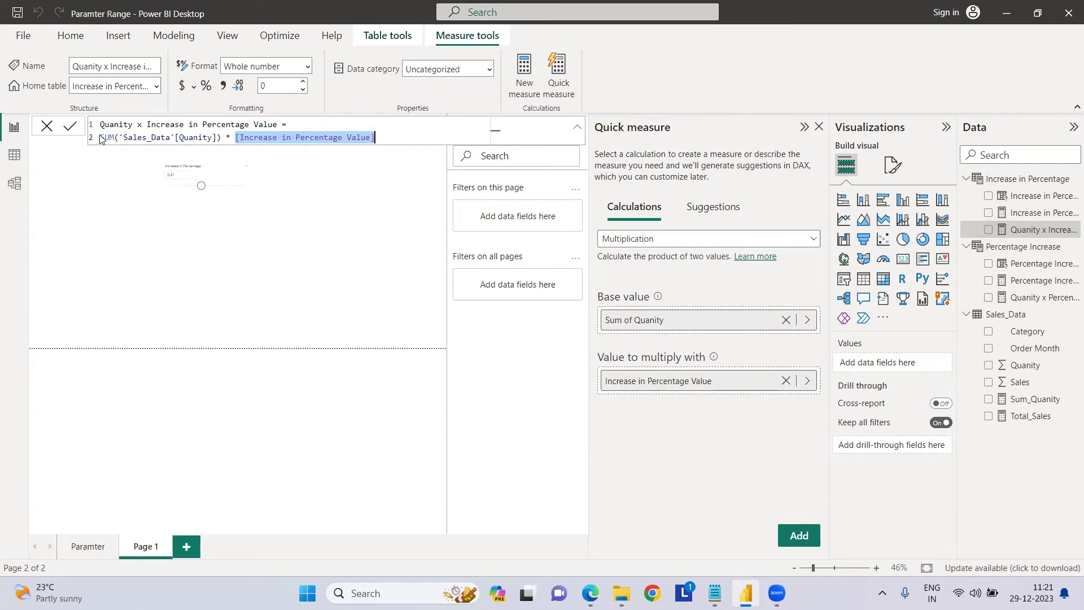
click(164, 138)
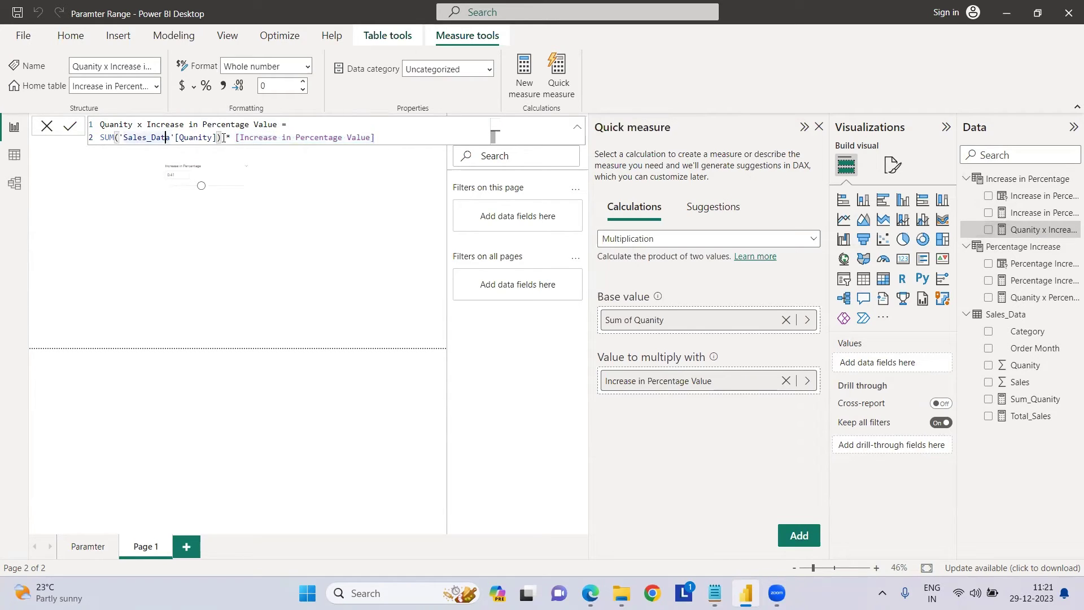
drag(224, 137, 110, 134)
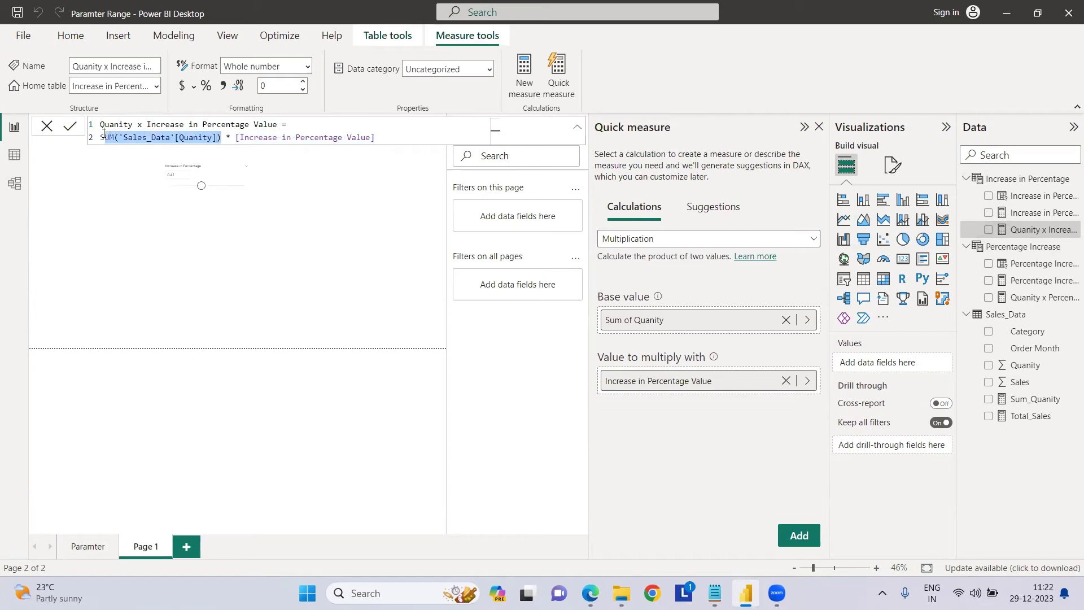
click(382, 137)
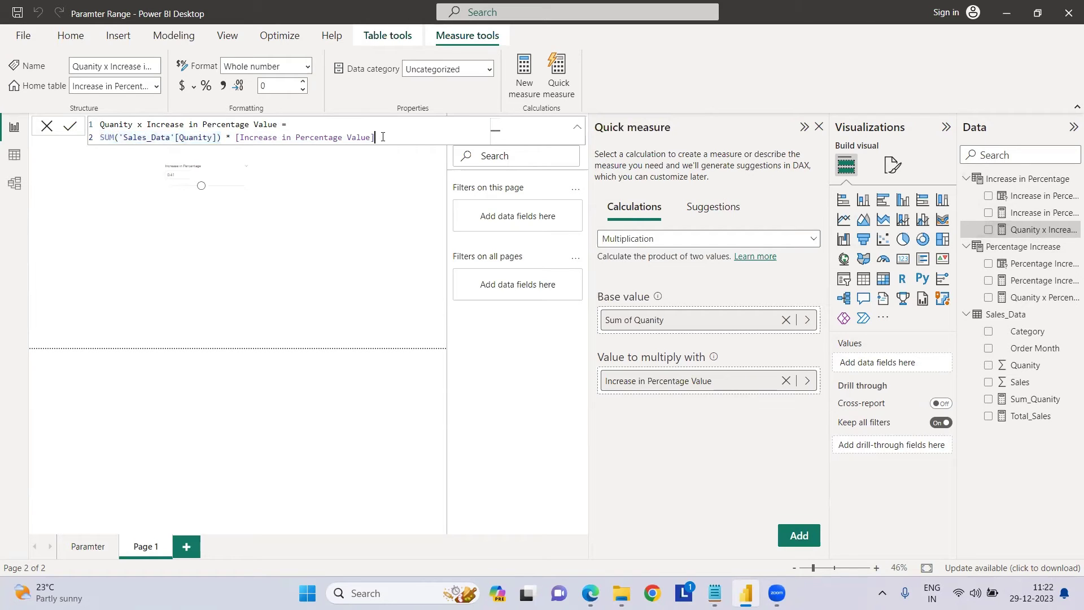
text(+)
text(SUM('Sales_Data'[Quanity]))
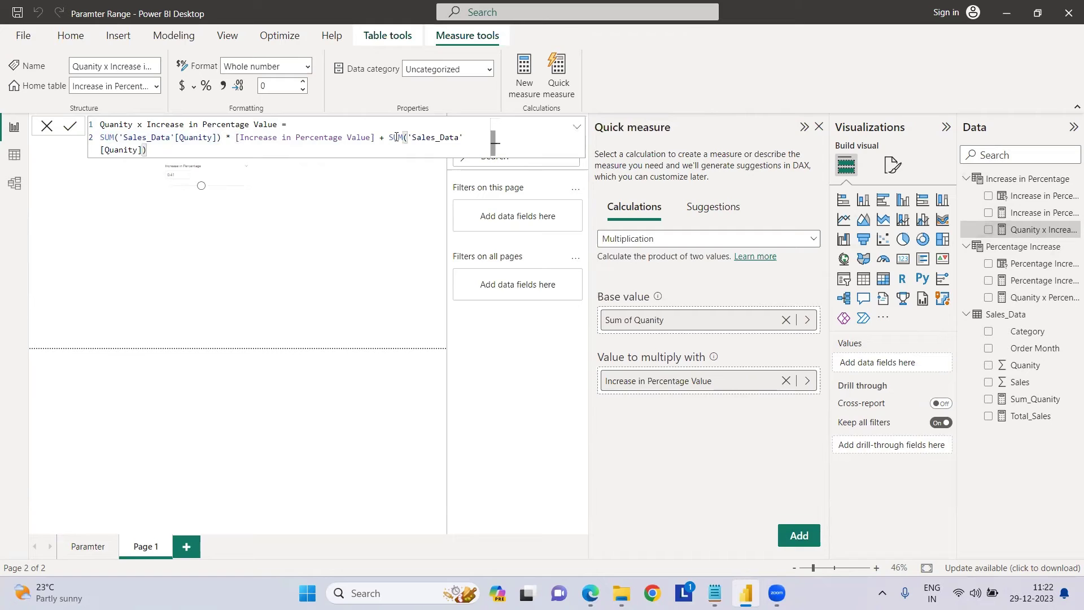
click(240, 138)
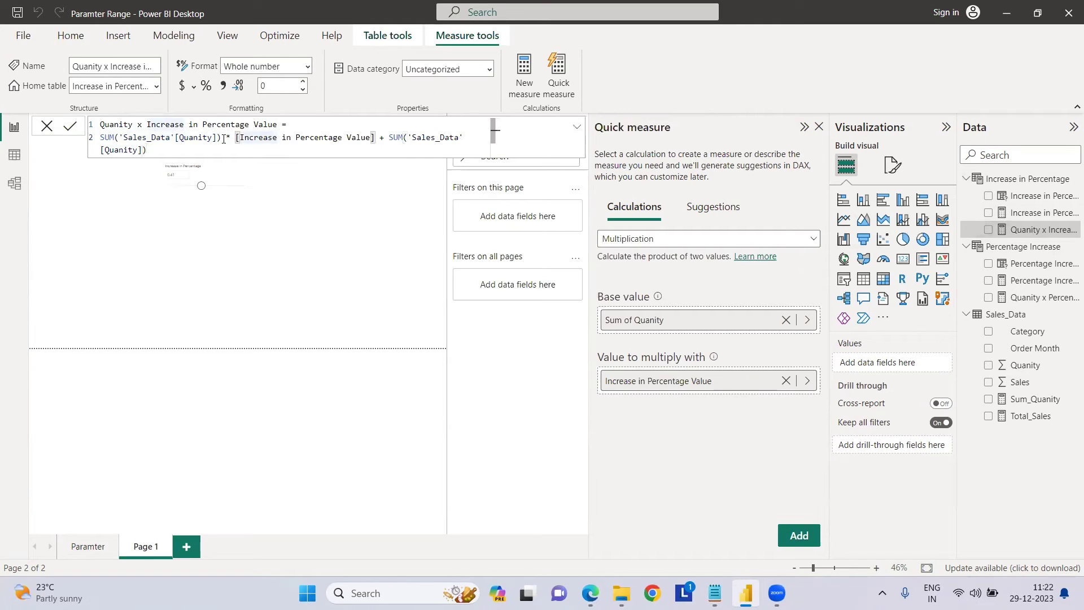
click(198, 141)
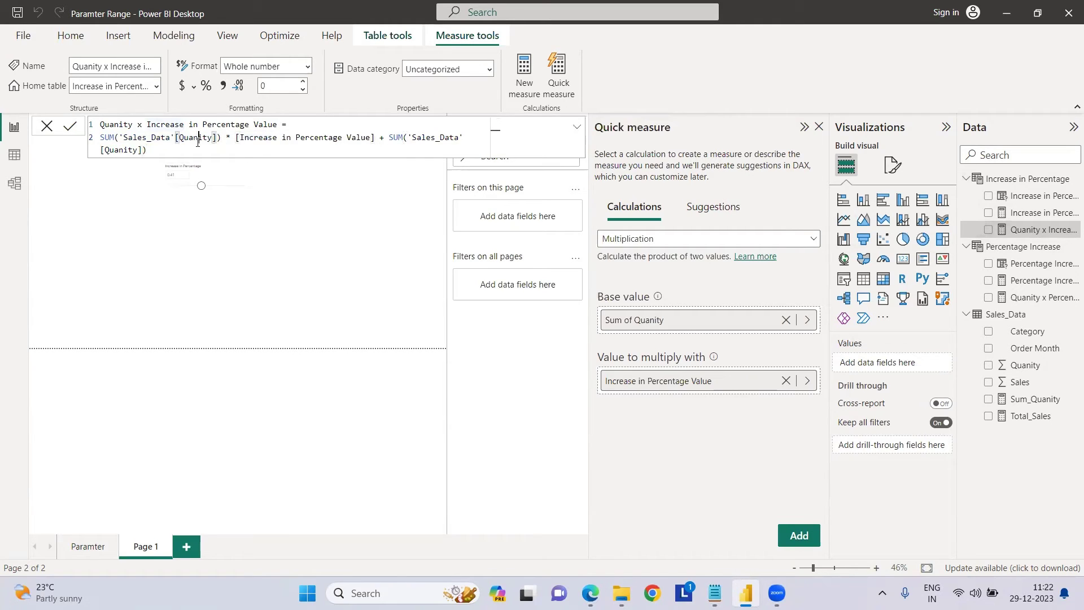
click(427, 137)
- Add a card below the slider showing Quanity x Increase in Percentage Value (138)
click(820, 130)
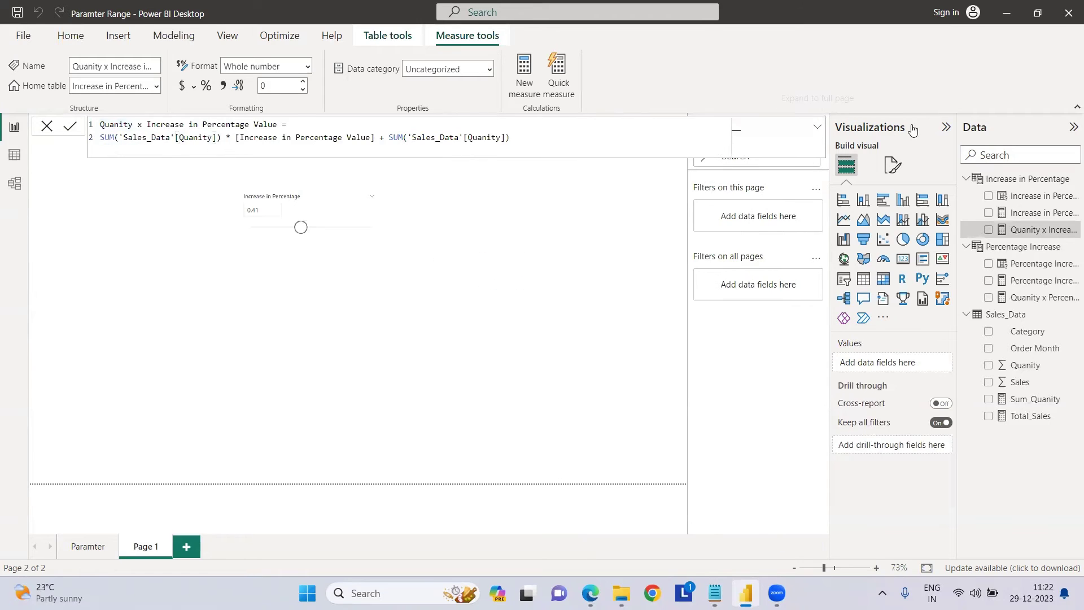
click(946, 127)
click(589, 314)
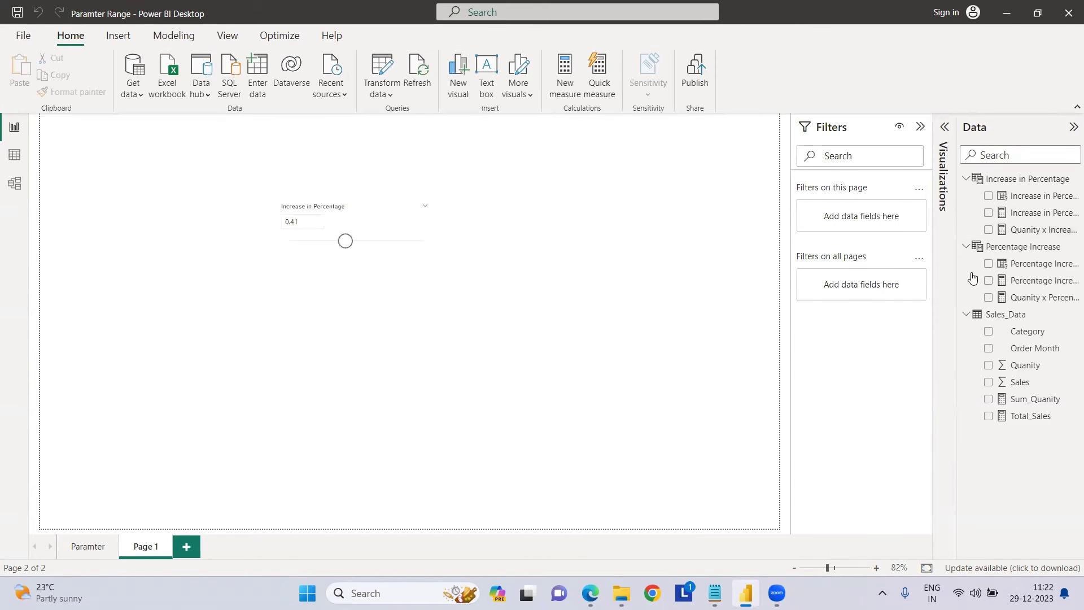
click(946, 127)
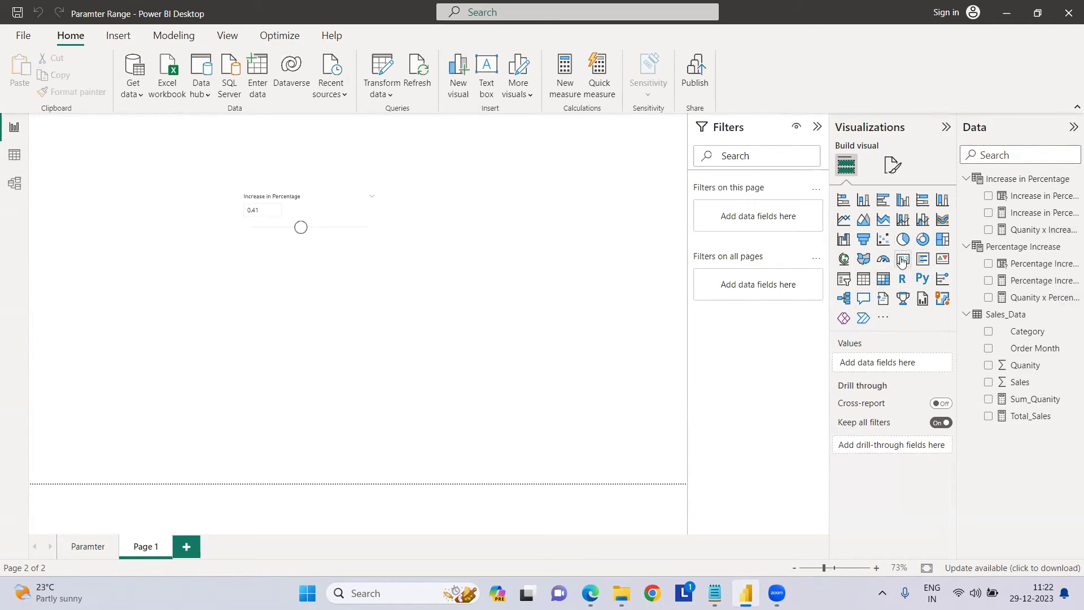
drag(904, 258, 352, 292)
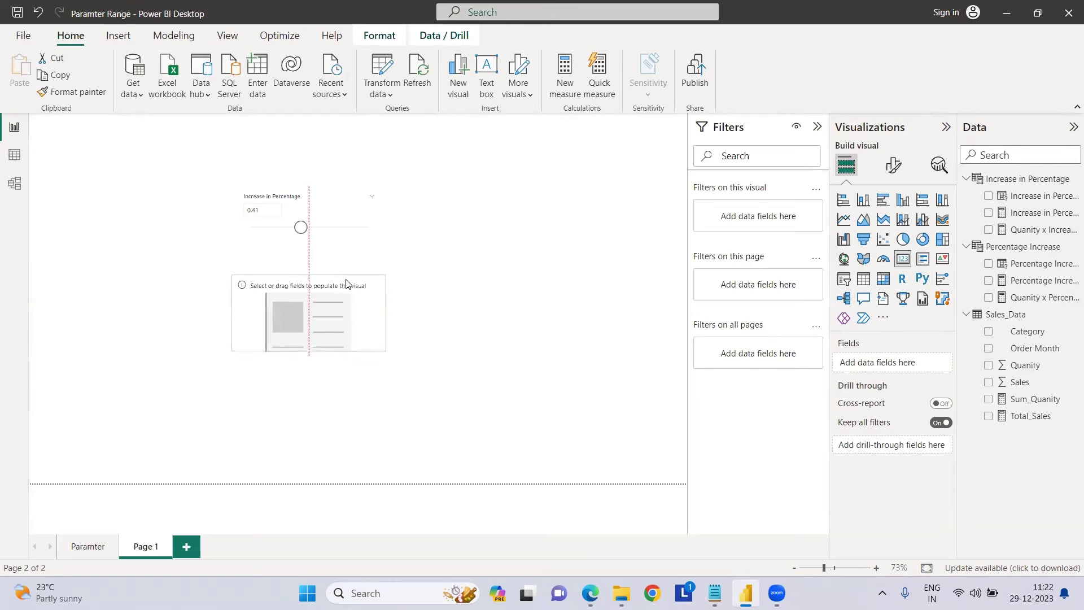
click(988, 230)
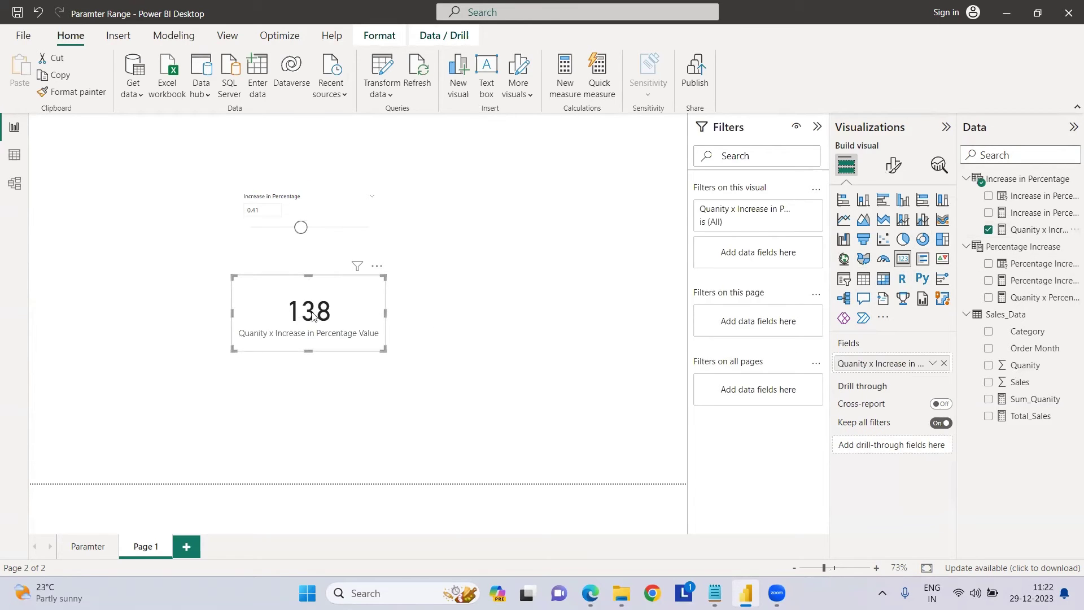
- Nudge the percentage slider slightly down above the card
click(229, 314)
click(239, 318)
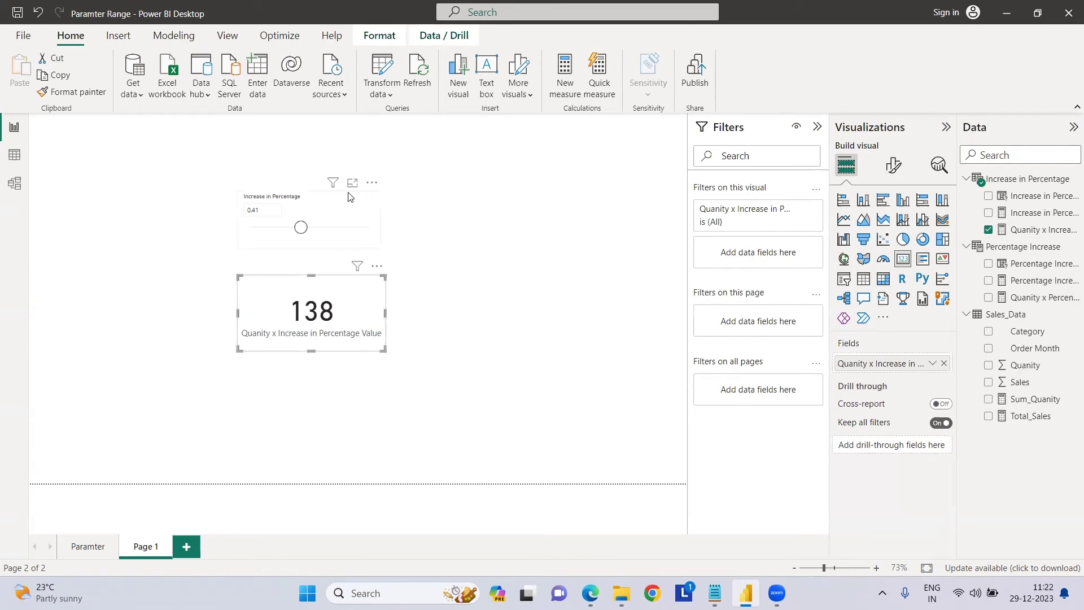
drag(353, 203, 352, 218)
click(498, 250)
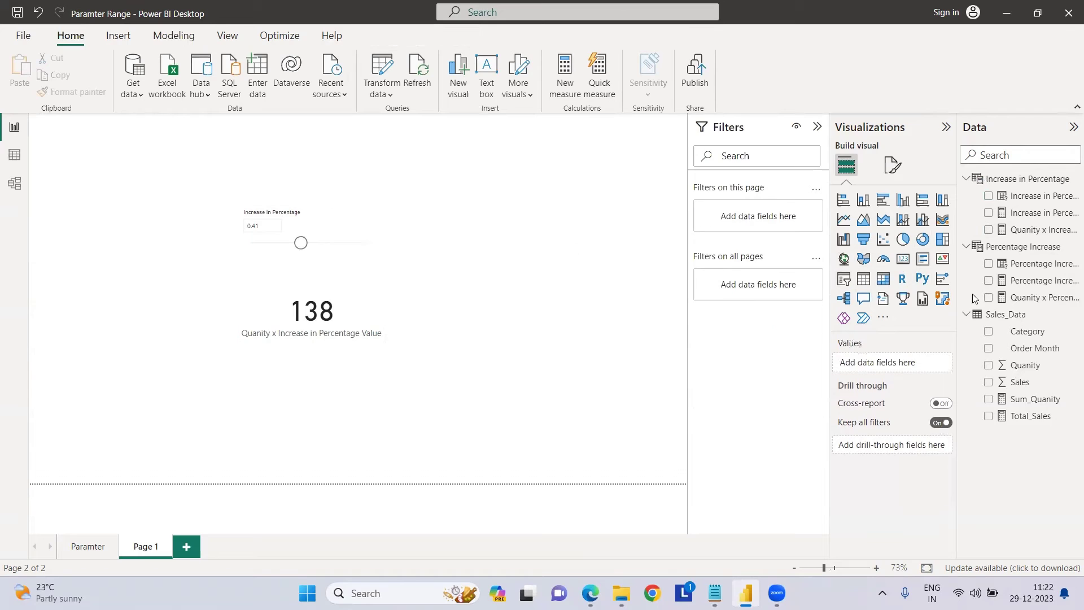
- Add an Order Month slicer filtered to Dec
click(843, 278)
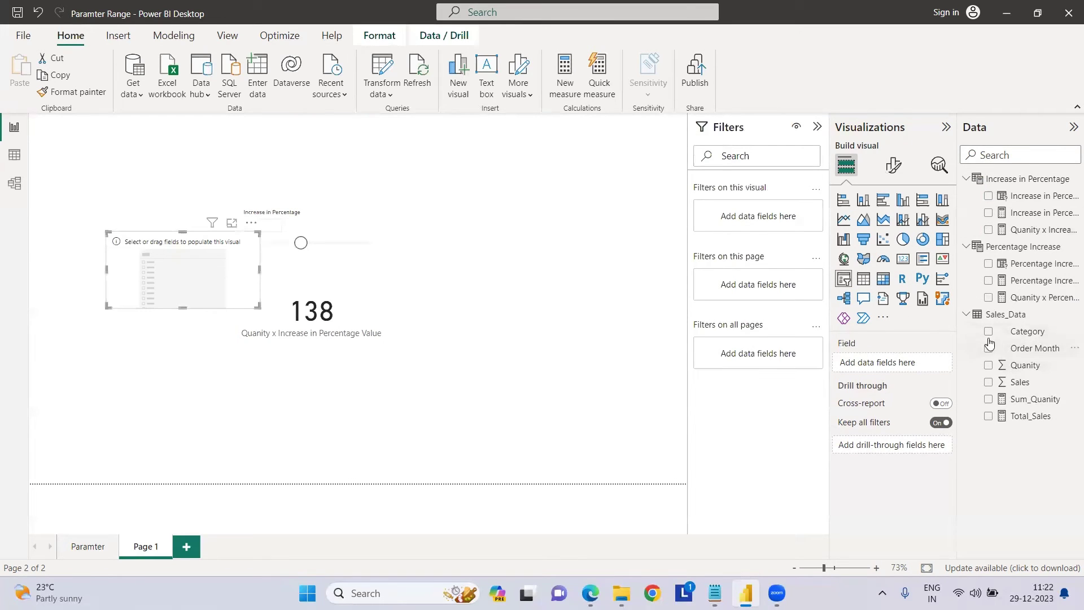
click(989, 349)
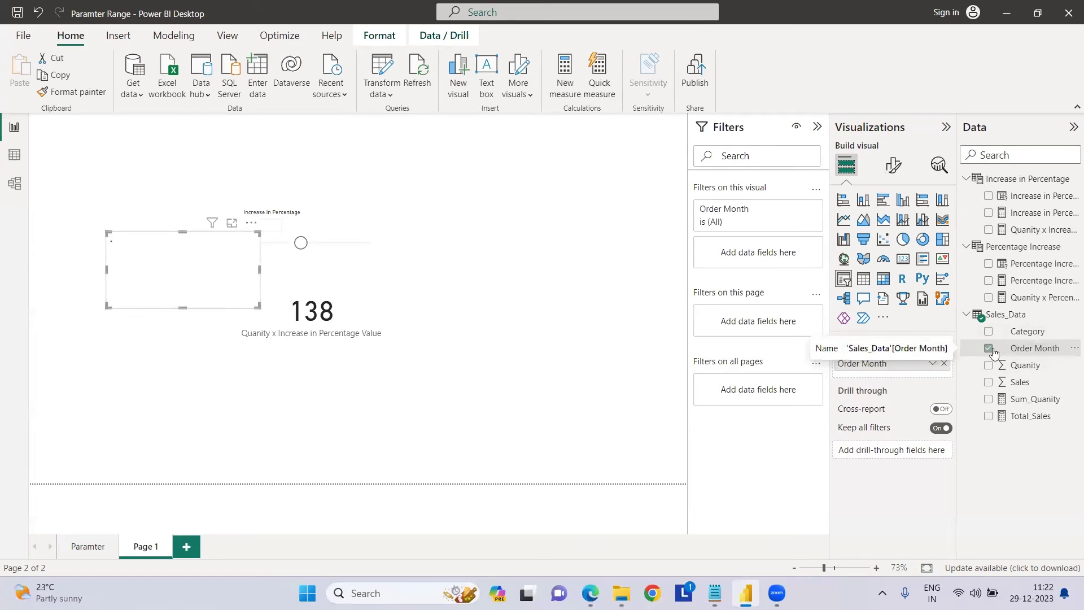
click(209, 250)
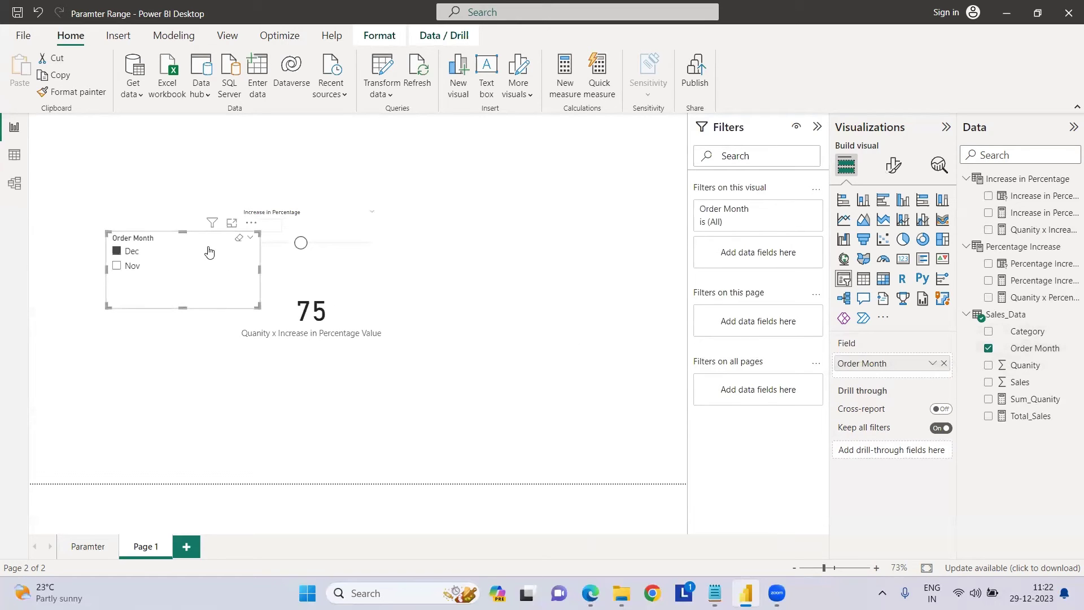
- Duplicate the slicer as a Category slicer filtered to T-Shirts, and drop the percentage to zero
key(ctrl+c)
key(ctrl+v)
drag(208, 250, 593, 243)
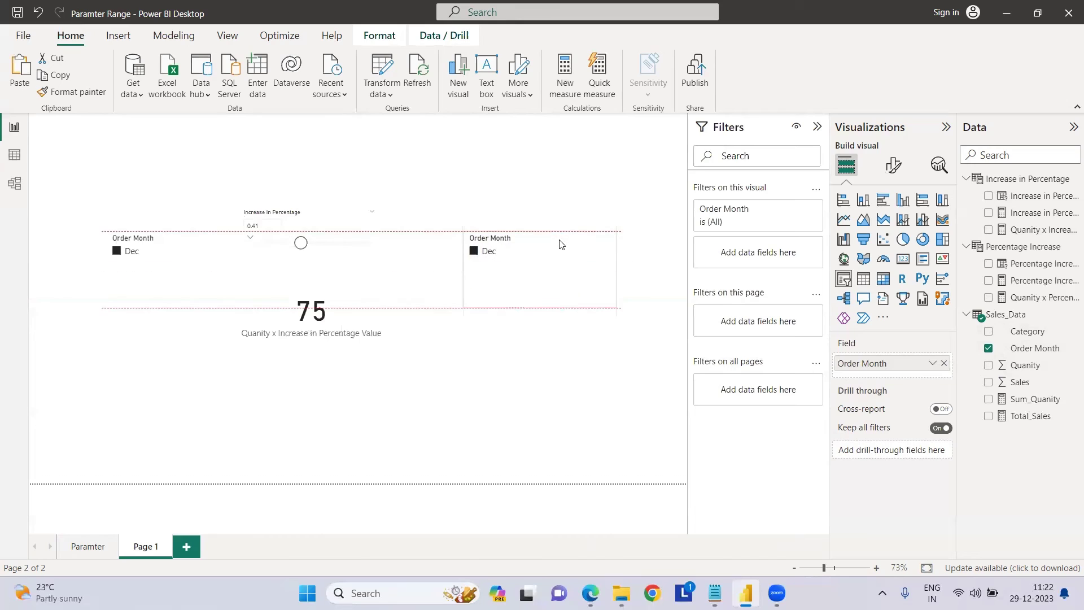
click(989, 348)
click(989, 332)
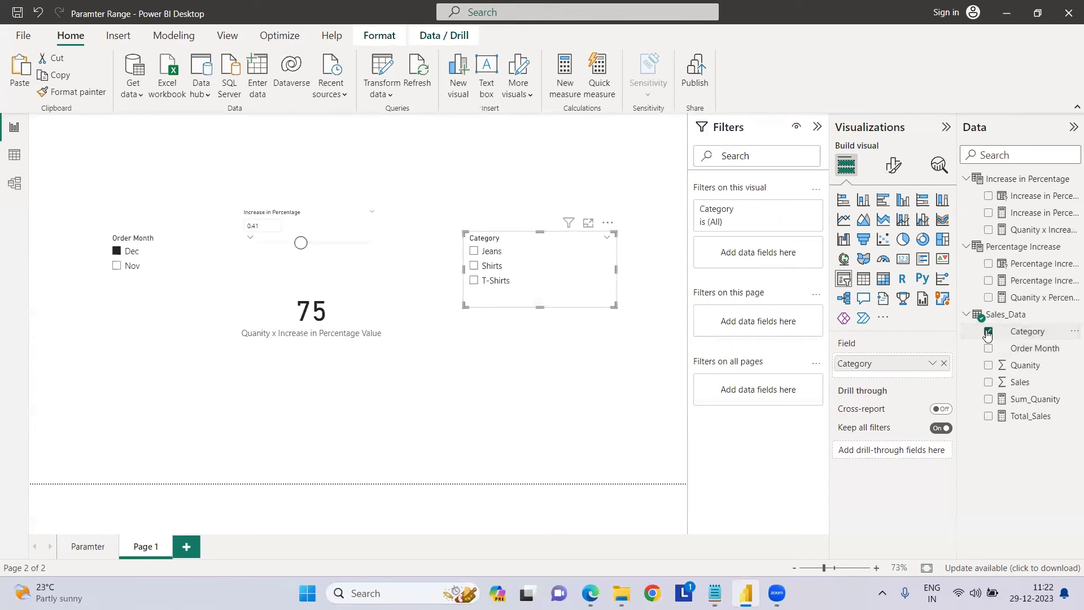
click(474, 282)
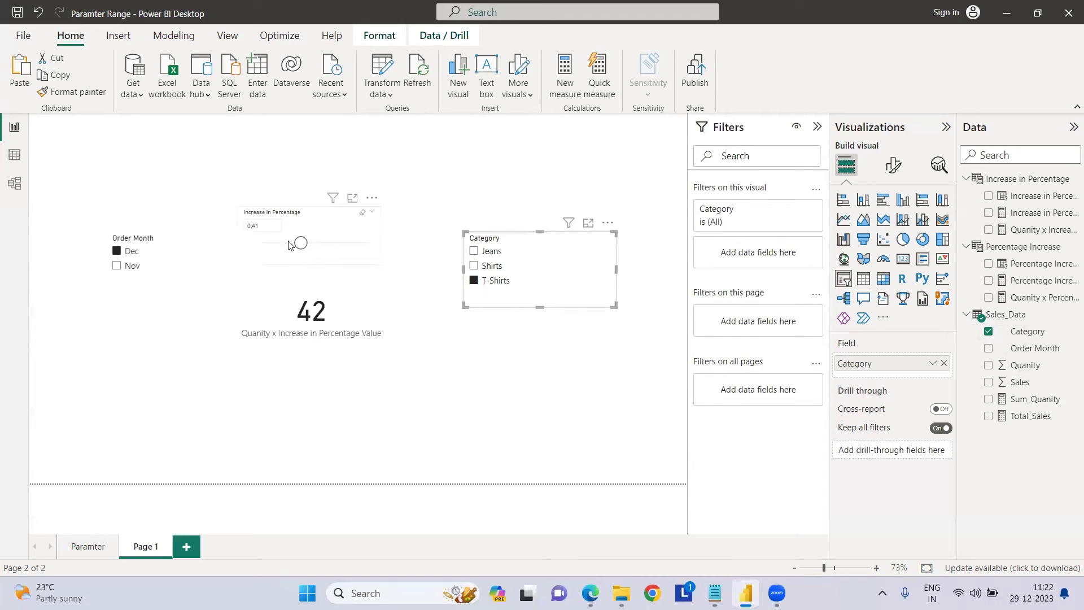
drag(297, 243, 260, 243)
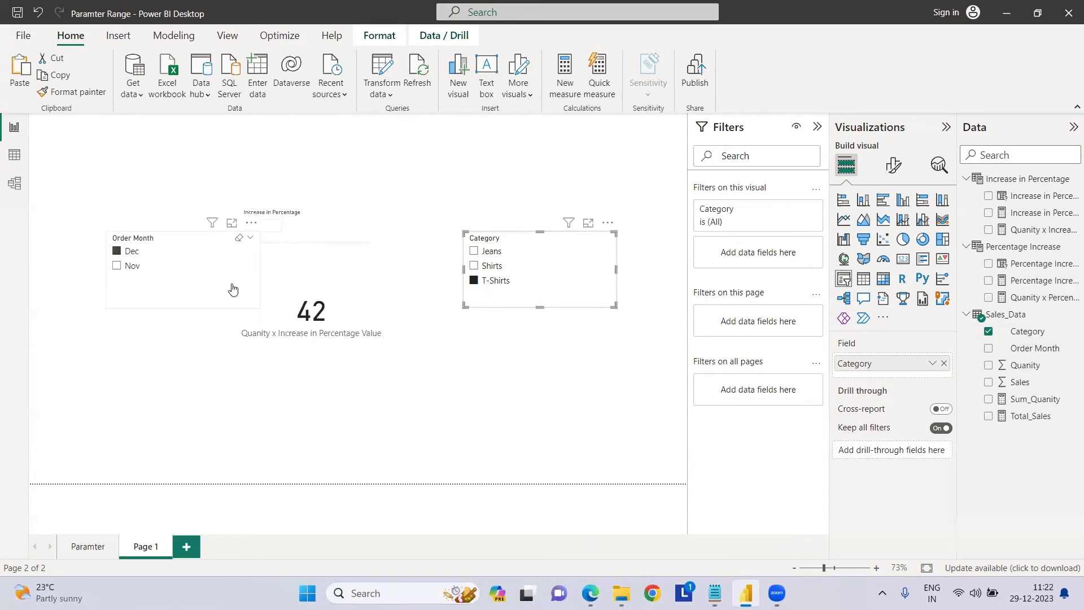
- Narrow the Order Month slicer and keep it filtered to Dec
click(208, 251)
drag(261, 270, 220, 268)
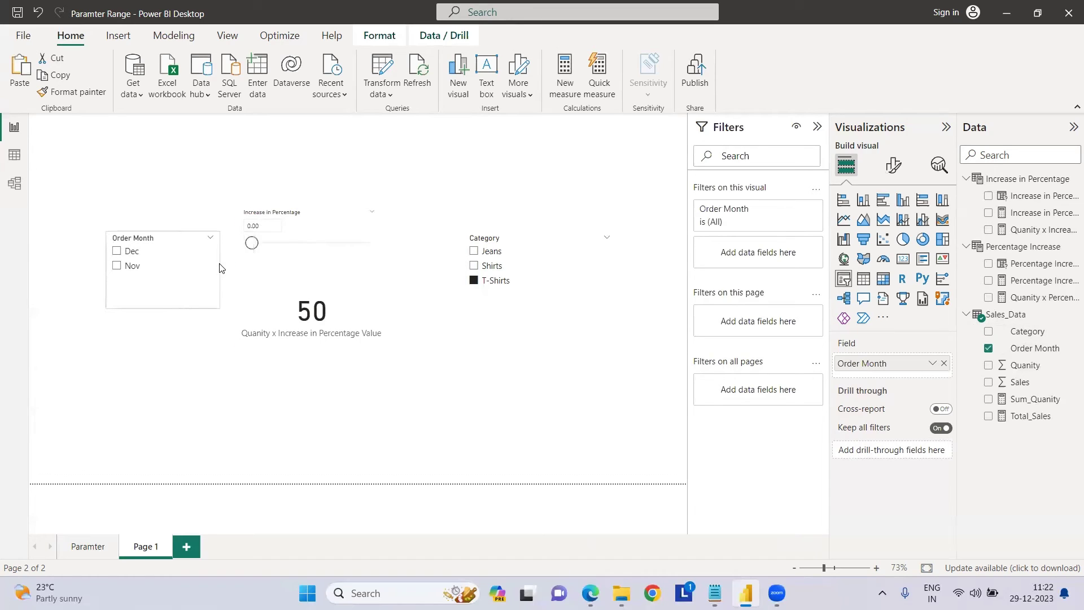
click(117, 250)
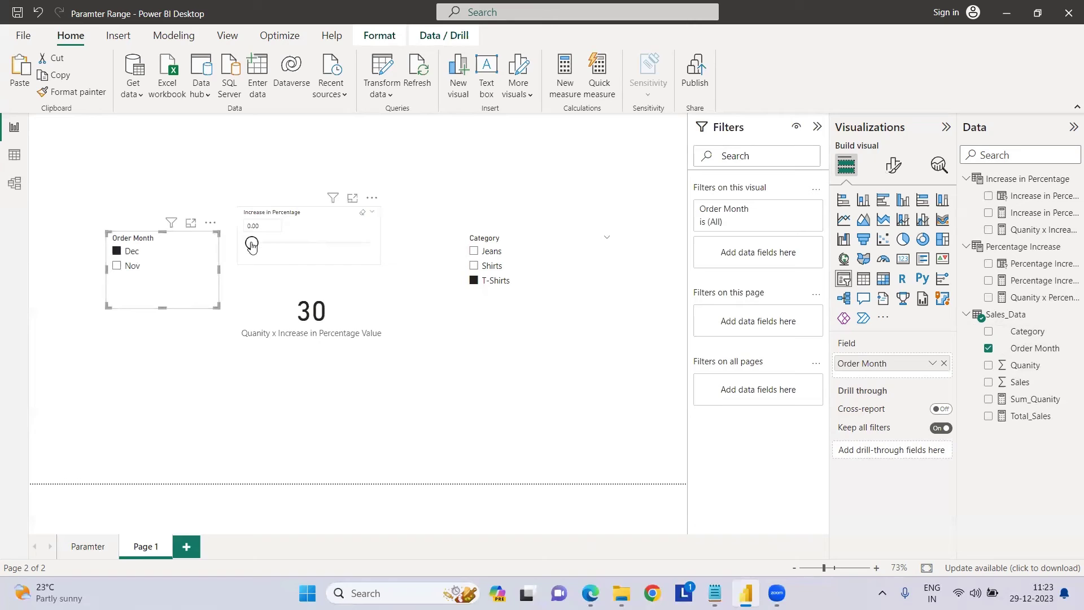
- Set the percentage slider to 0.5, raising the card to 45
drag(252, 244, 277, 249)
click(273, 226)
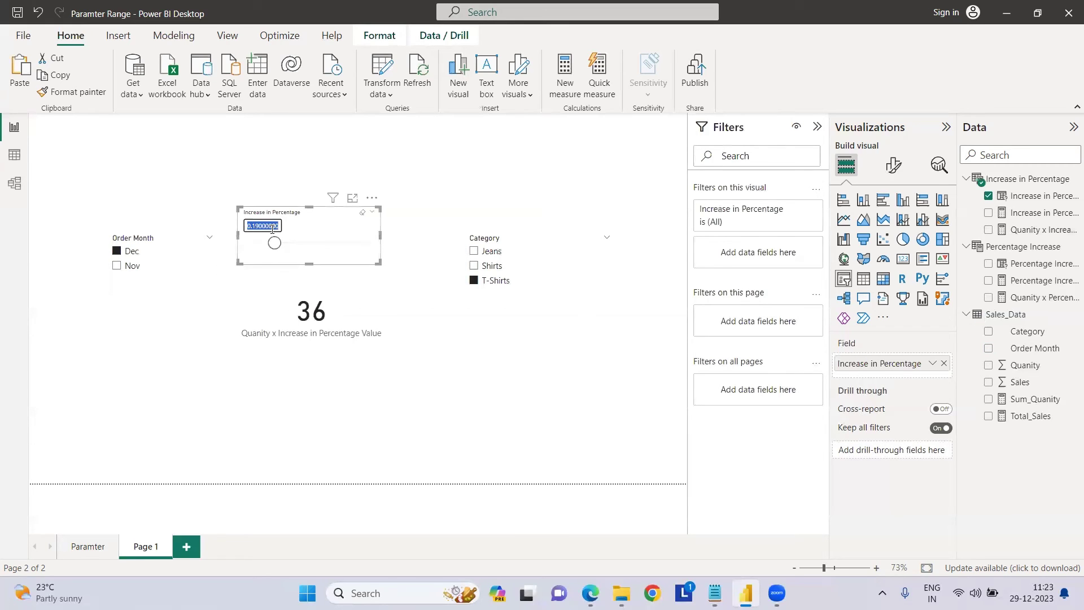
text(0.5)
key(Return)
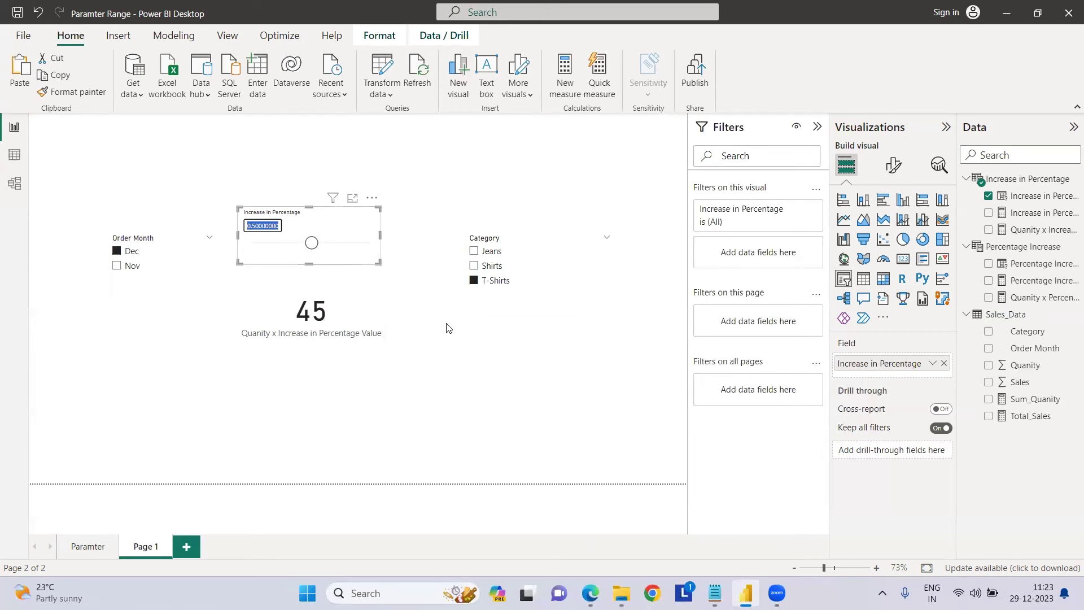
click(337, 220)
click(342, 308)
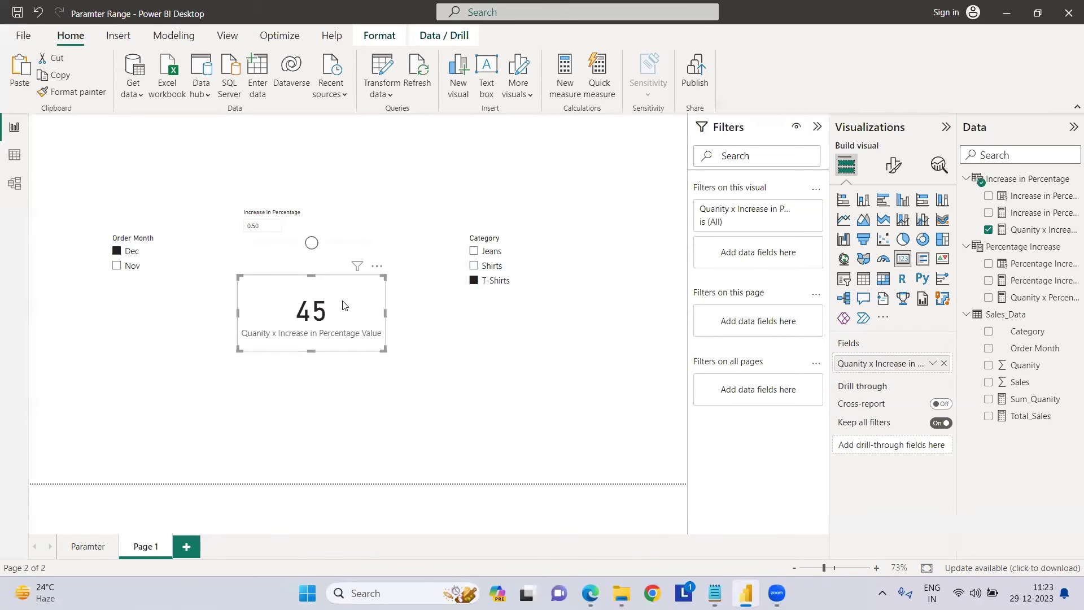
- Sweep the percentage slider up and down, leaving it at 0.26 with the card at 38
click(330, 220)
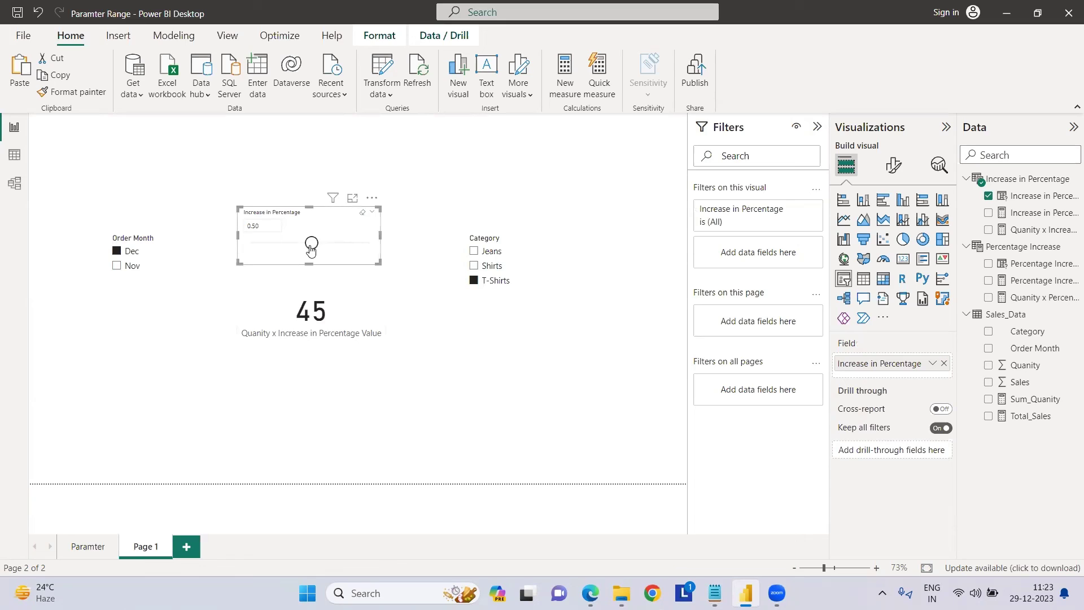
mouse_move(312, 249)
mouse_down()
mouse_move(281, 246)
mouse_move(326, 244)
mouse_up()
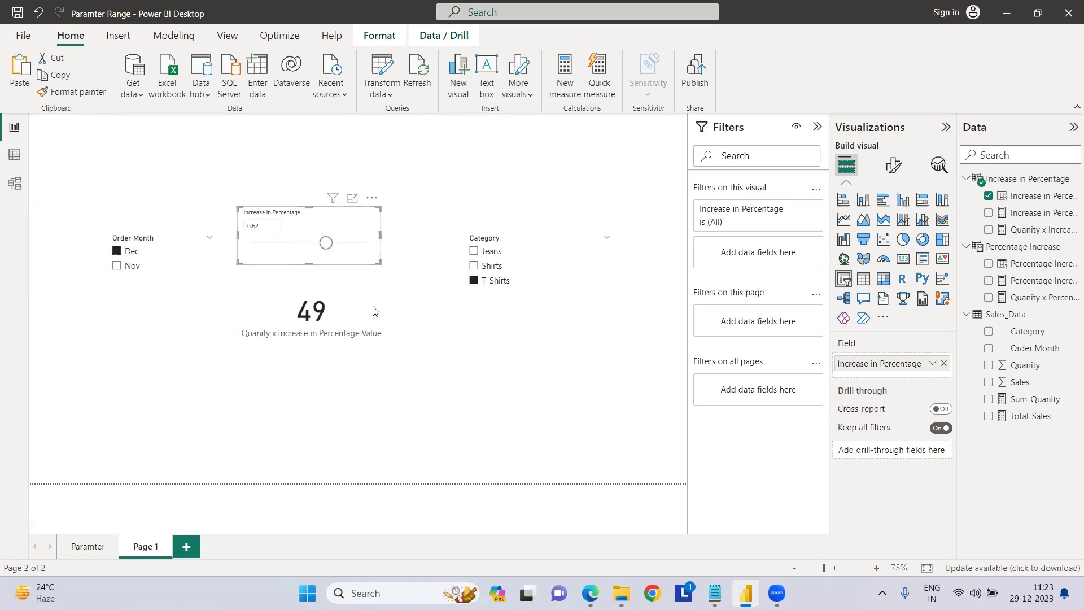
click(340, 300)
drag(326, 245, 283, 246)
click(294, 246)
click(344, 311)
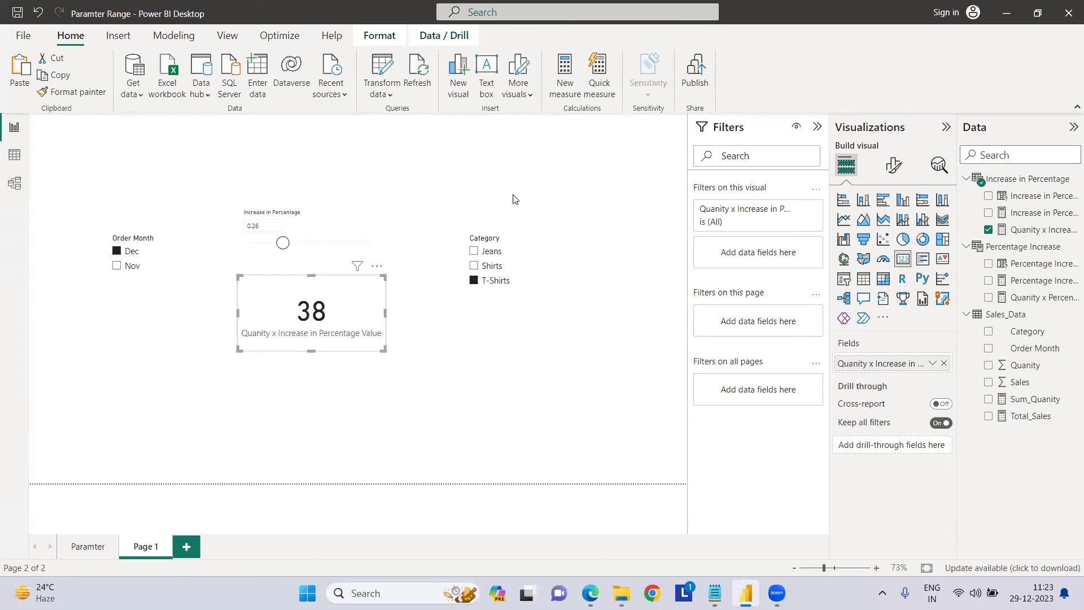
click(525, 338)
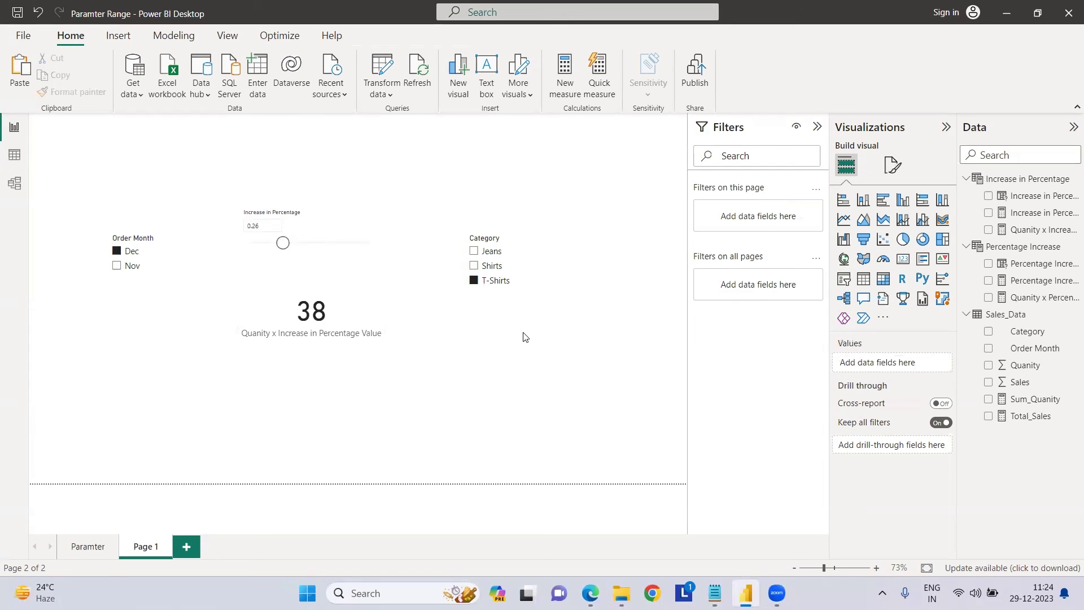